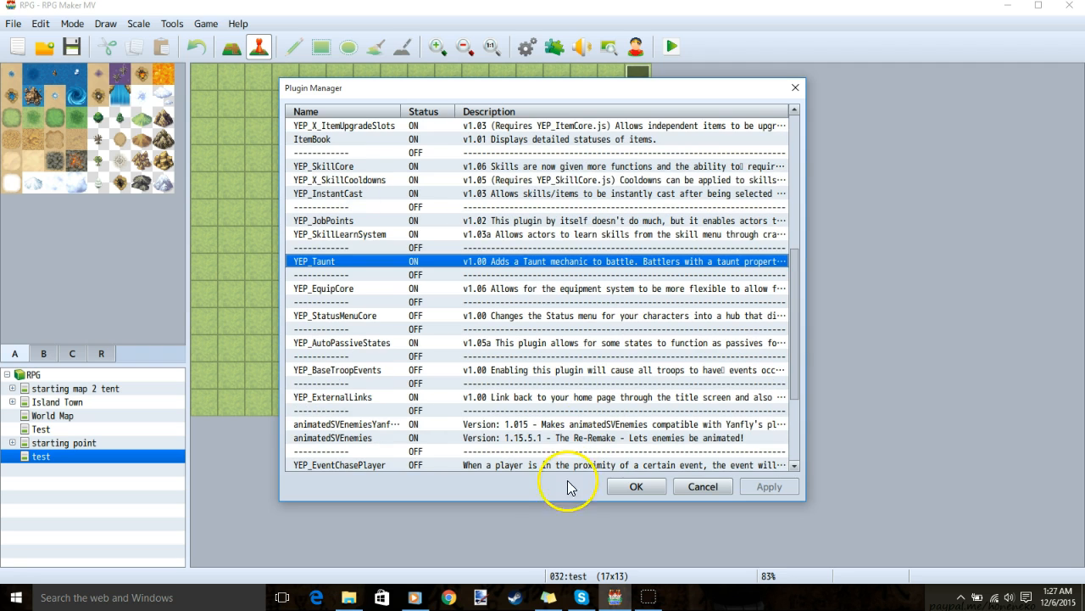
# Leave the plugin list and examine the Dark Knight and Imp skill types in the database
pyautogui.scroll(1, 532, 268)
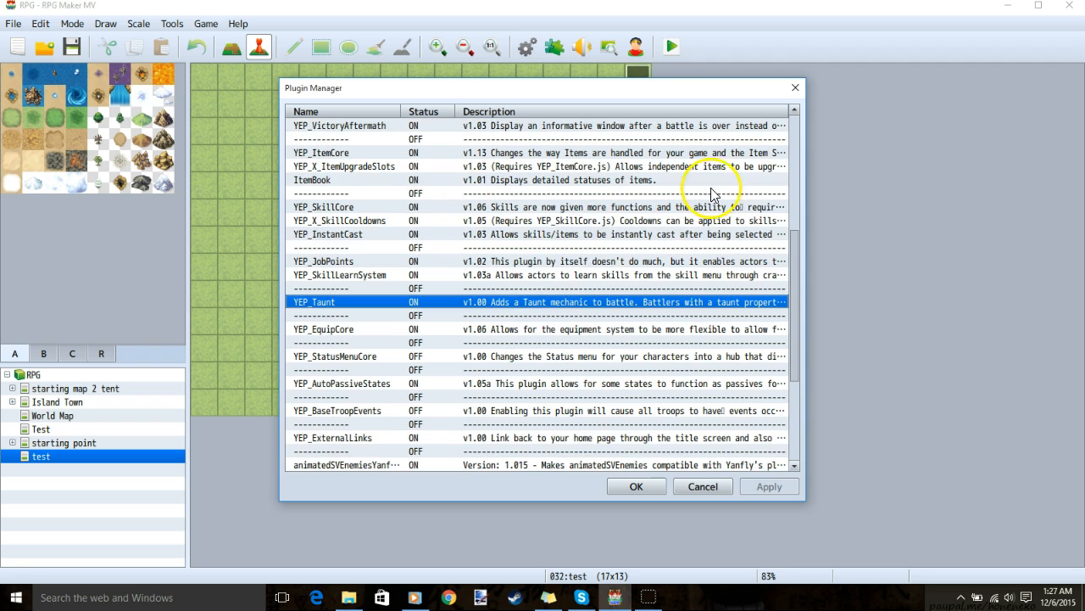
pyautogui.click(795, 88)
pyautogui.click(528, 47)
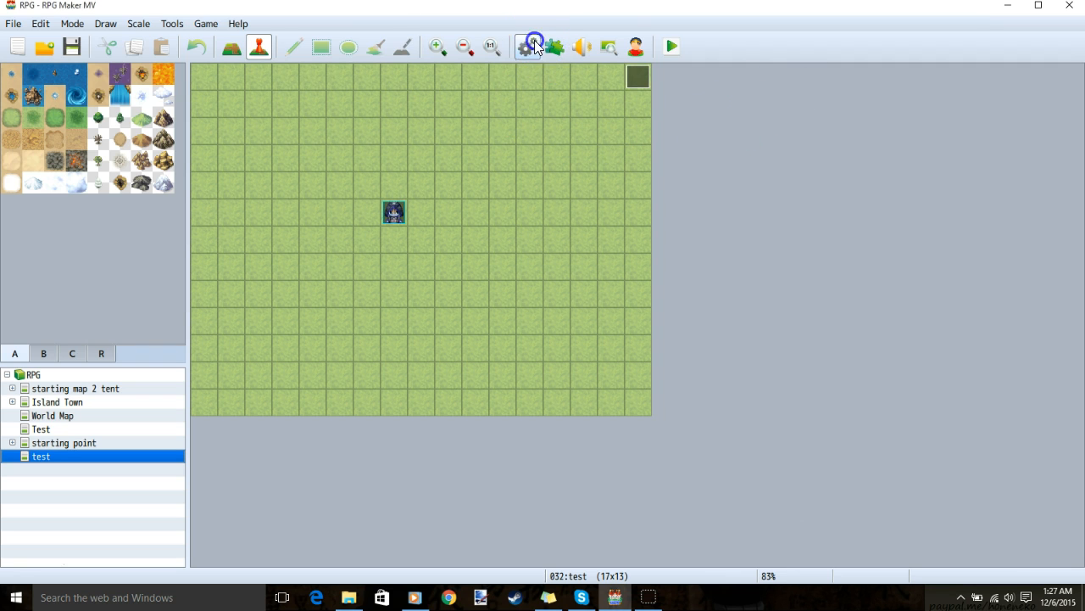
pyautogui.click(201, 357)
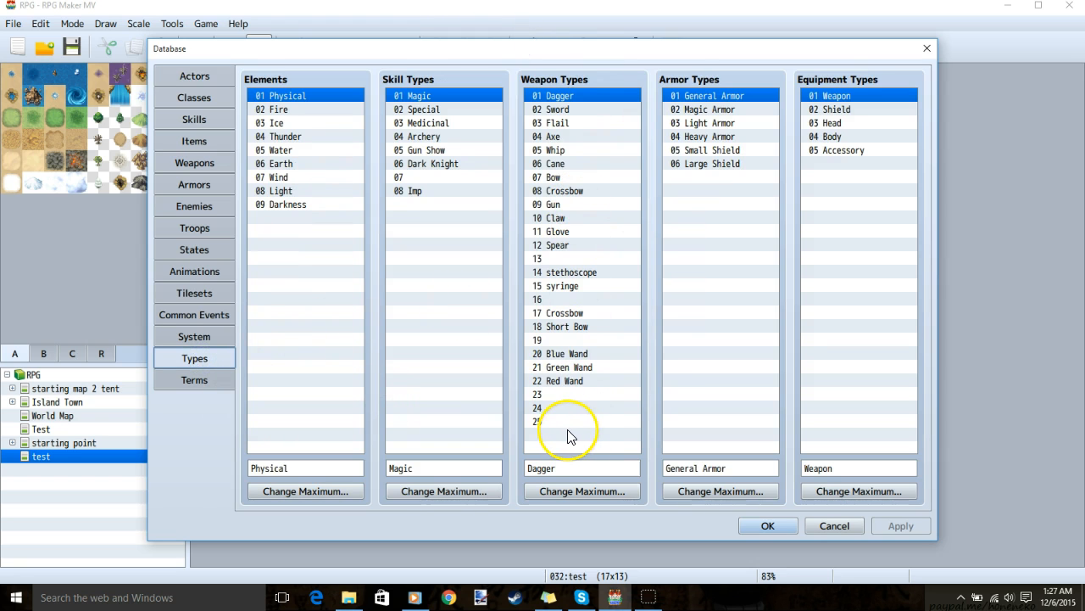
pyautogui.click(431, 165)
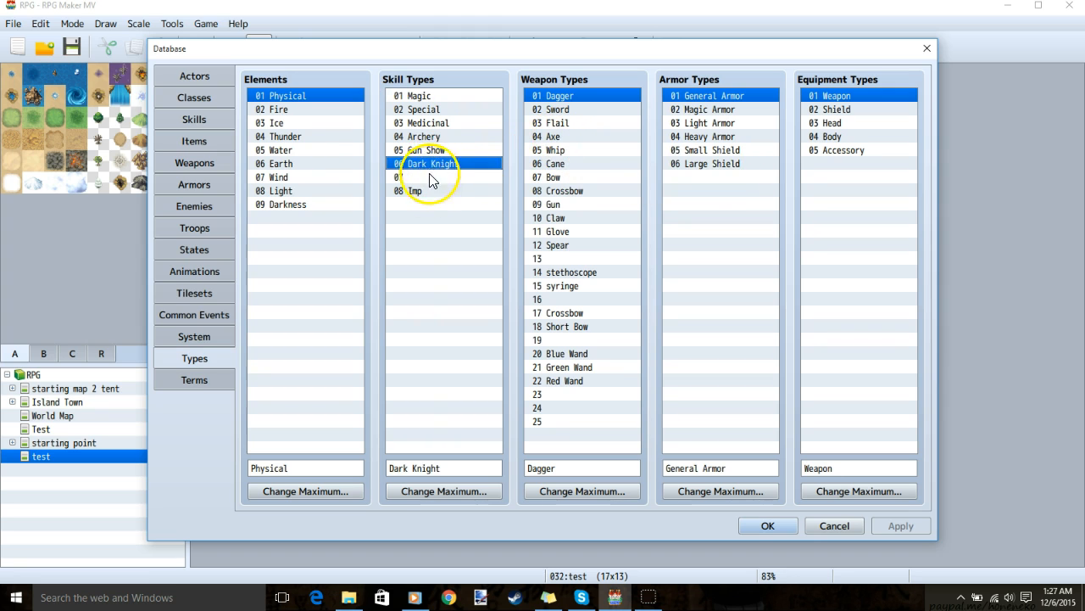
pyautogui.click(429, 192)
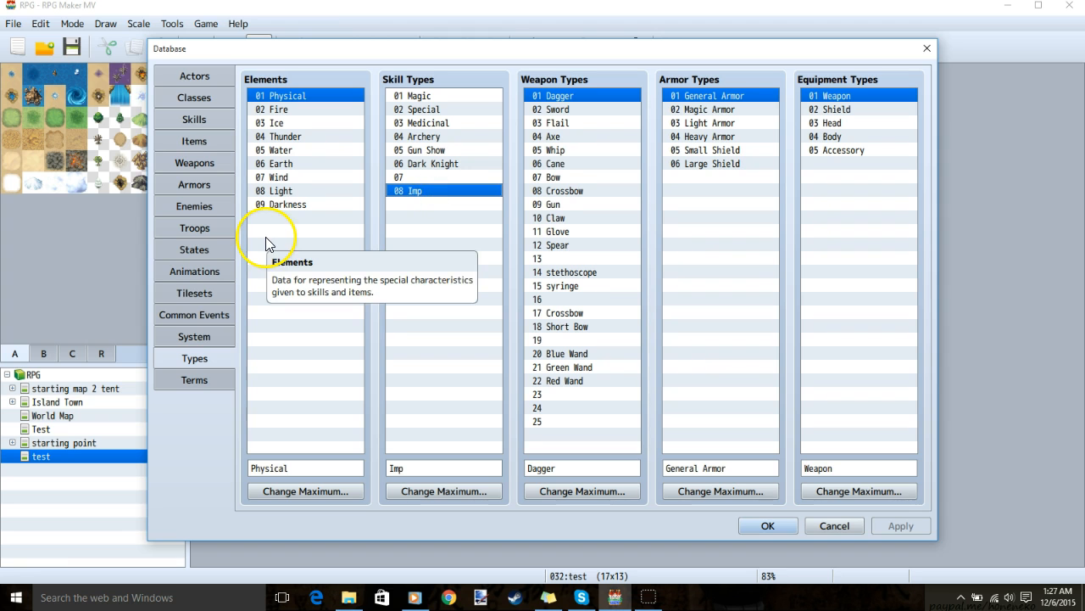
# Examine the settings of the Immortal and Taunt states, including the notetags of Taunt
pyautogui.click(194, 250)
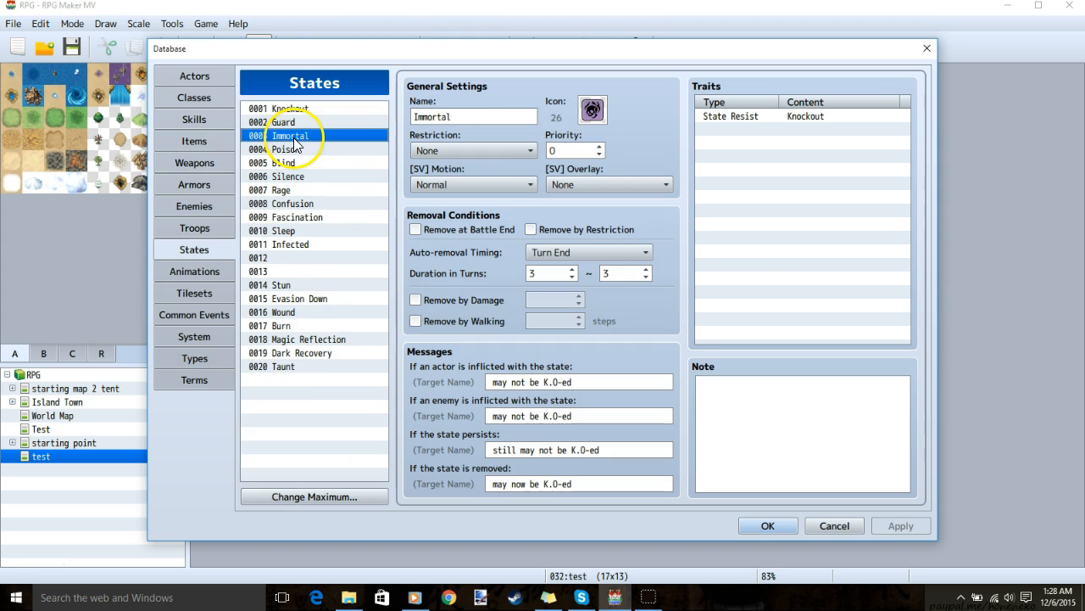
pyautogui.click(309, 136)
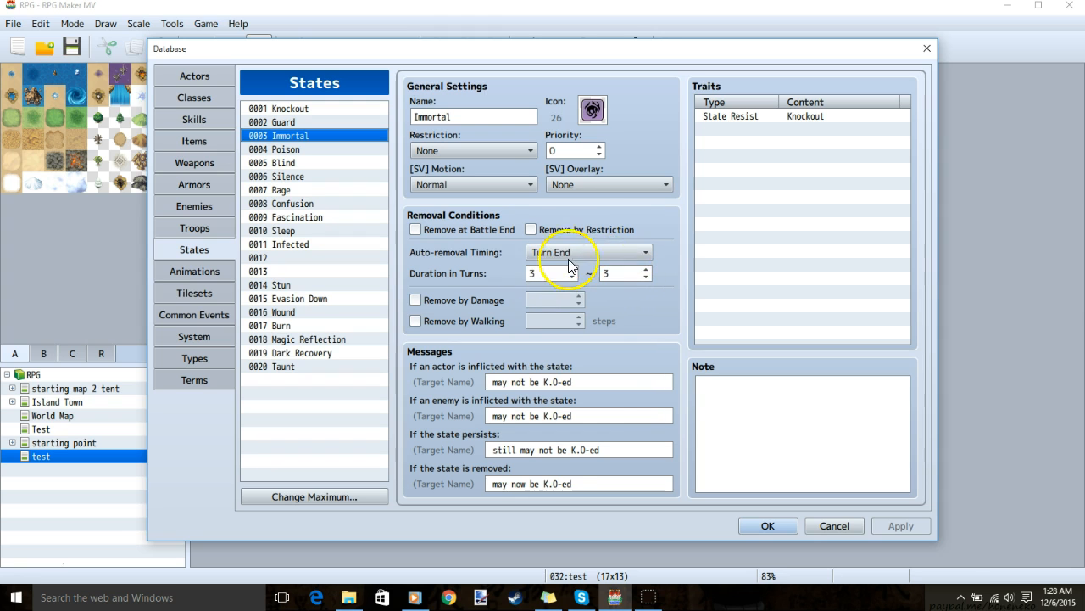
pyautogui.click(314, 366)
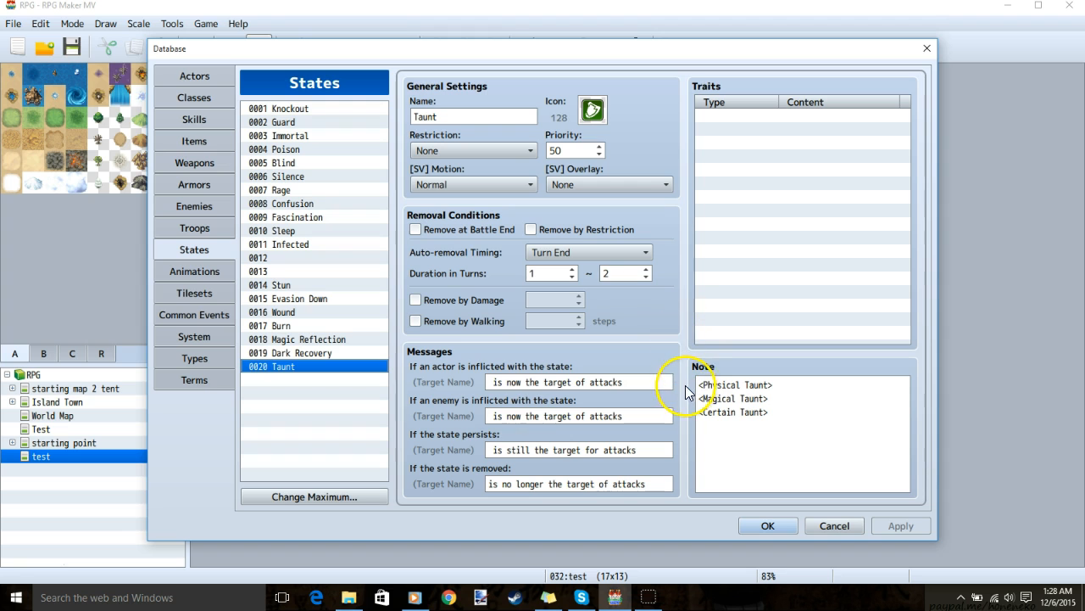
# Examine the Fresh Scent skill and the settings of its Add State effect
pyautogui.click(212, 120)
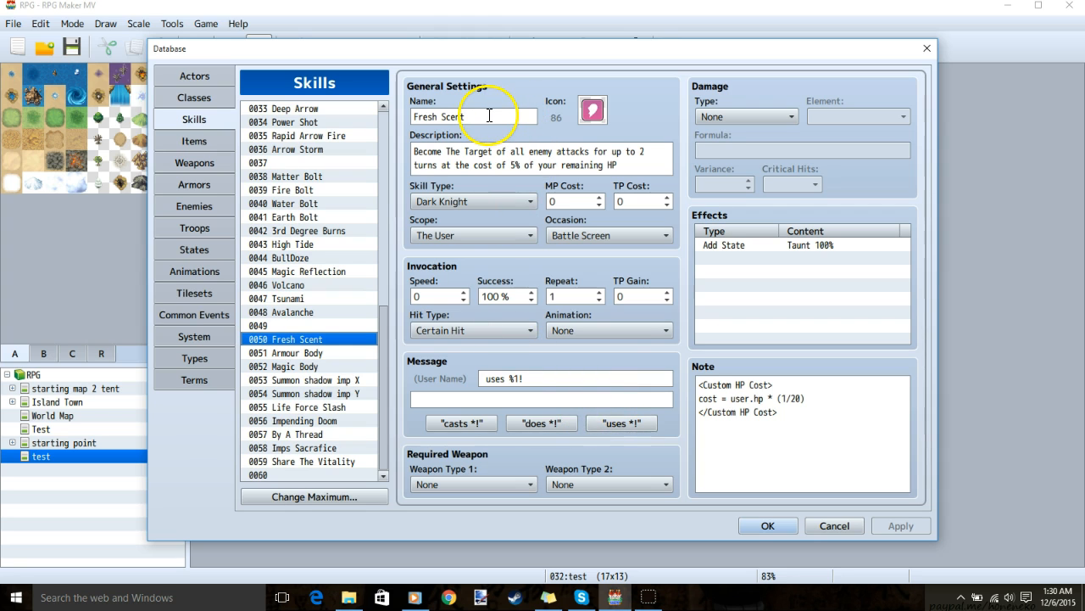
pyautogui.doubleClick(744, 246)
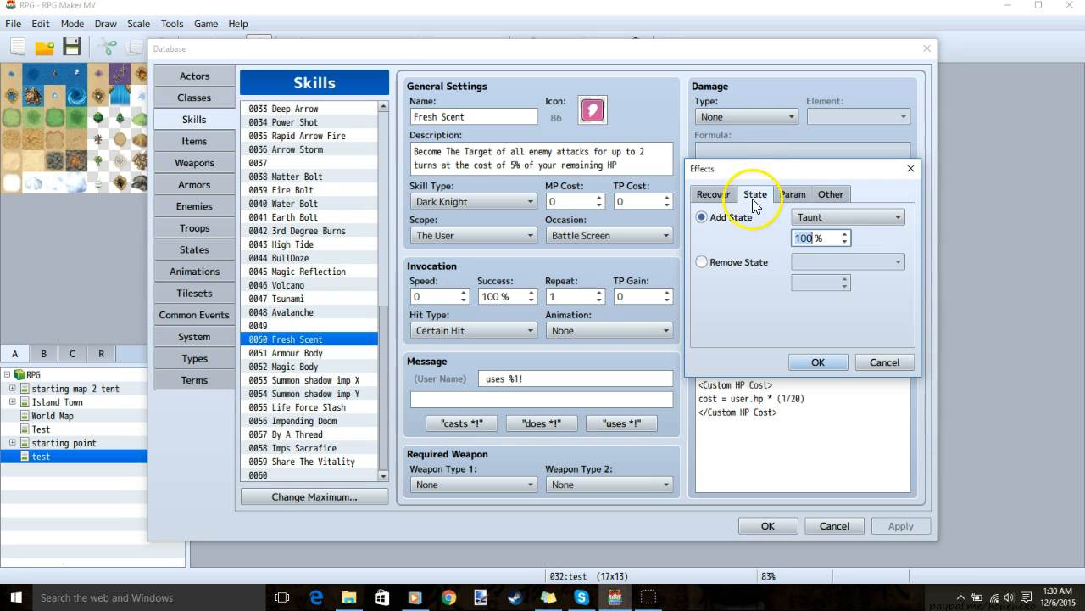
pyautogui.click(828, 361)
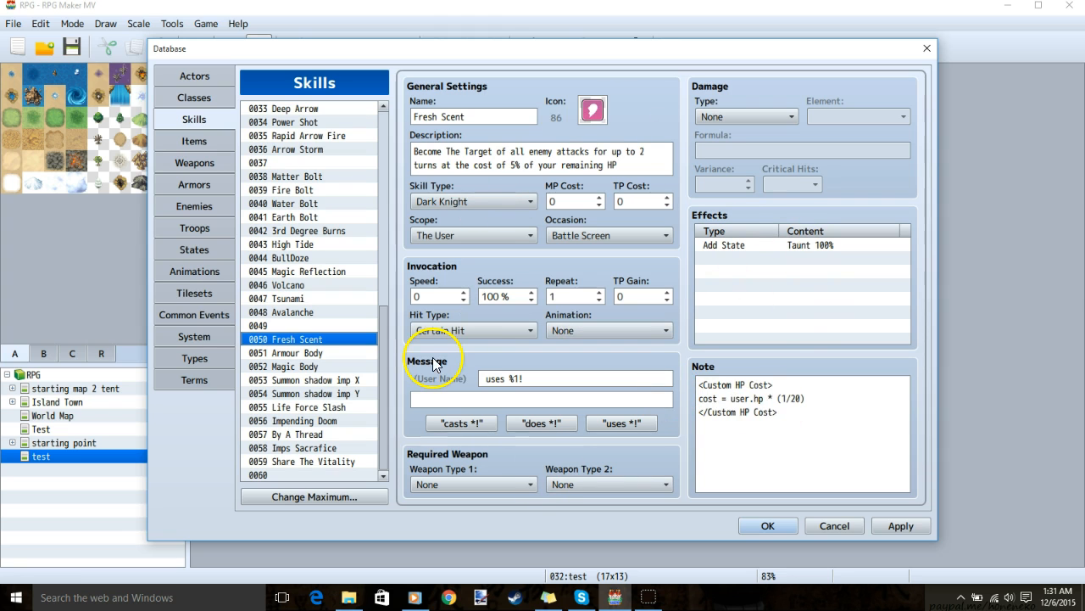
# Examine the Armour Body skill and the settings of its Add Buff effect
pyautogui.click(329, 352)
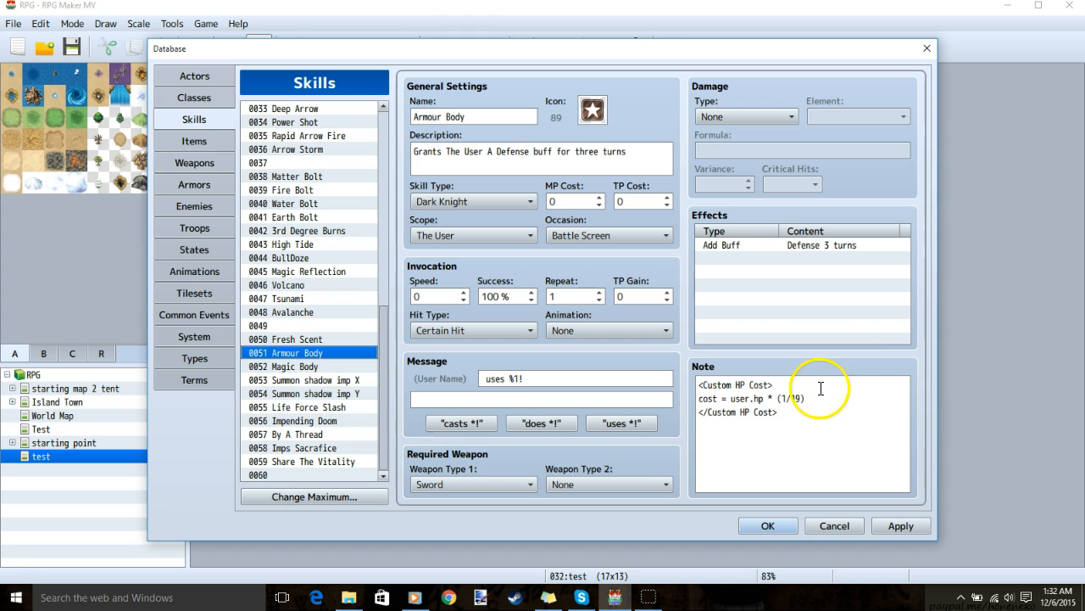
pyautogui.doubleClick(738, 245)
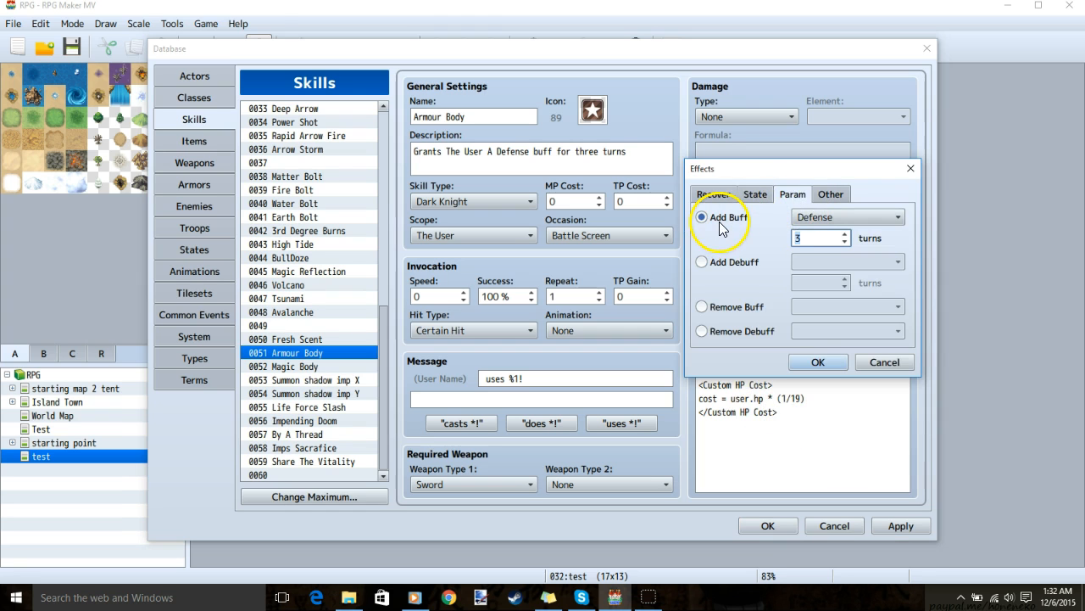
pyautogui.click(818, 361)
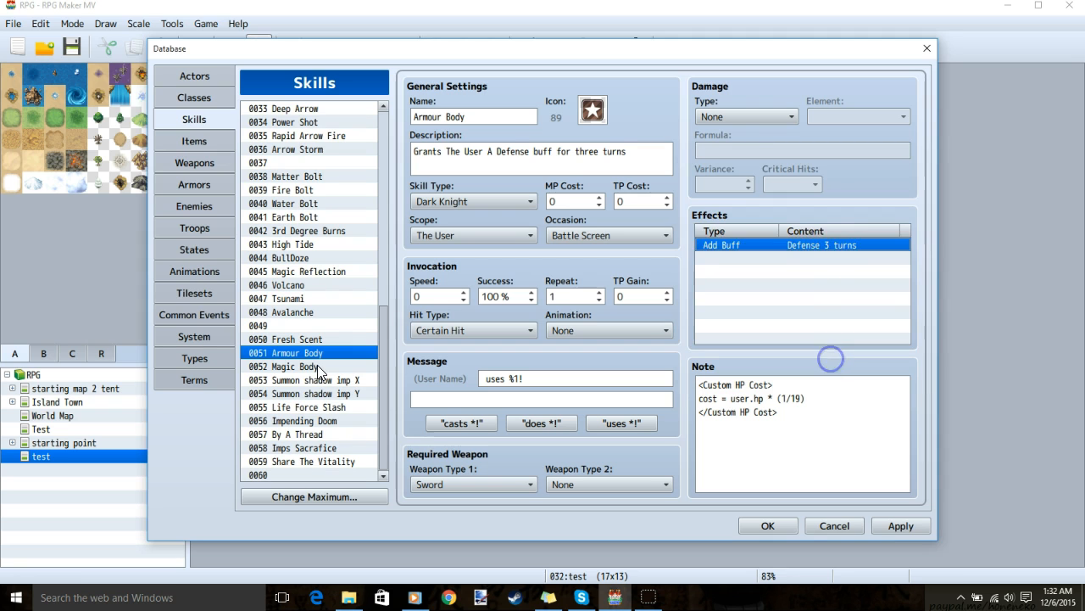
# Examine the Magic Body skill and the Summon shadow imp X and Y skills
pyautogui.click(317, 366)
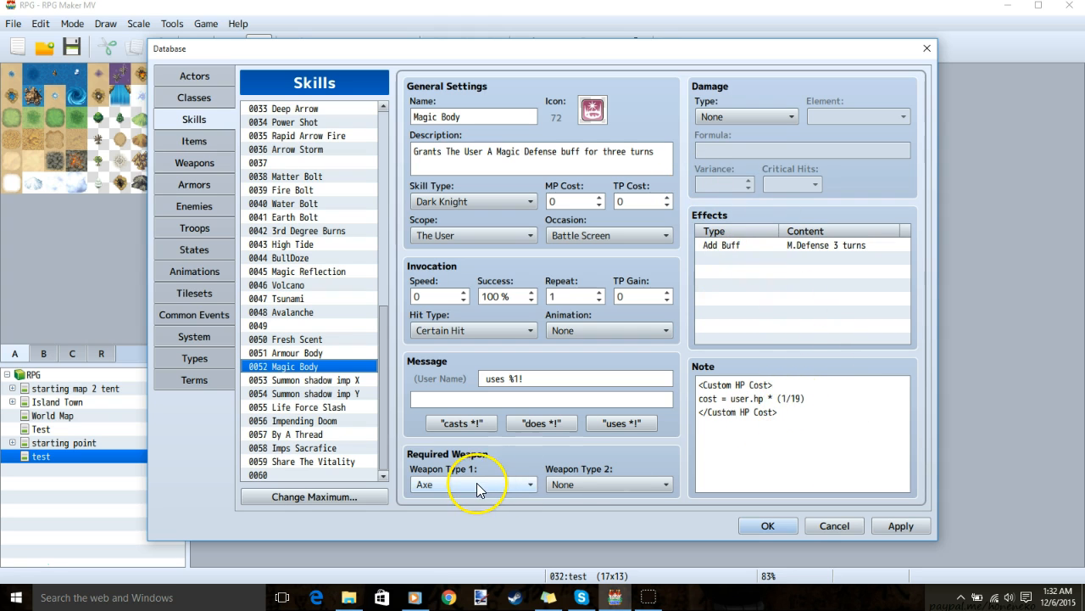
pyautogui.click(322, 382)
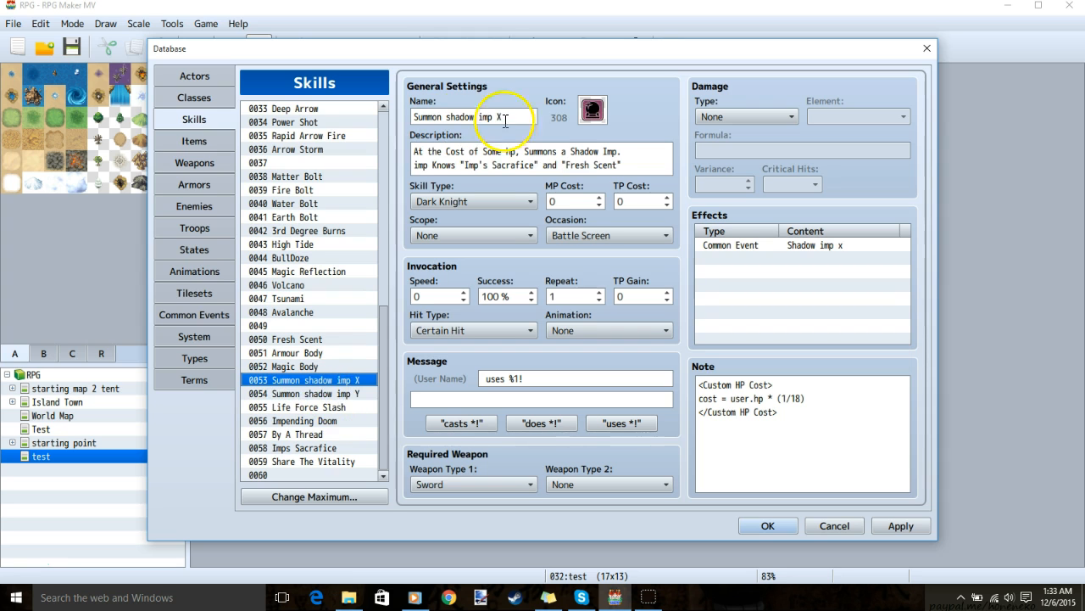
pyautogui.click(348, 393)
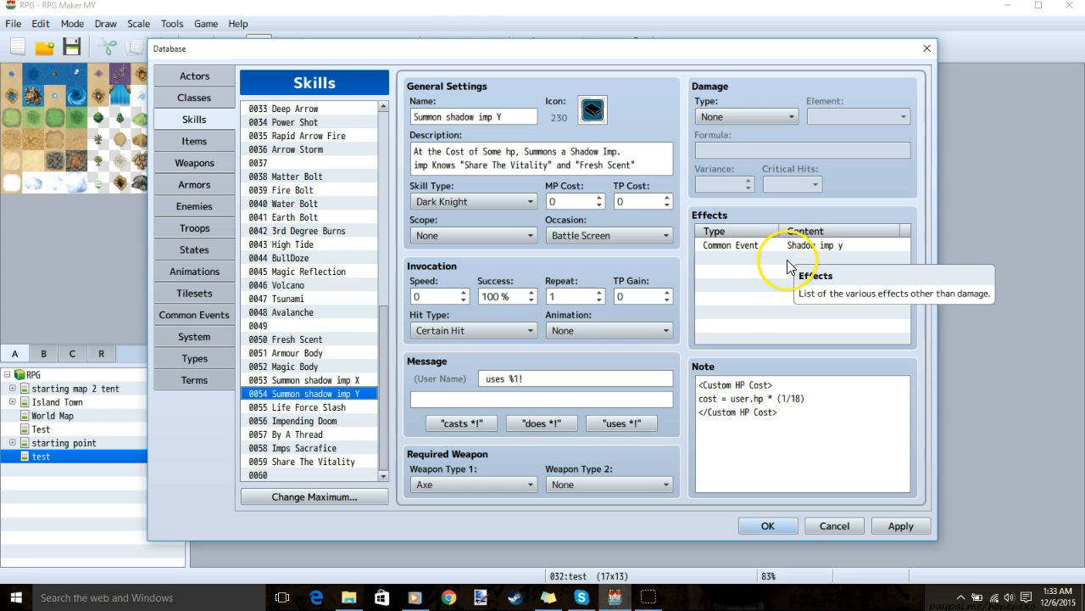
# Examine the Shadow Imp X and Shadow Imp Y actors and their assigned classes
pyautogui.click(205, 73)
pyautogui.scroll(-2, 333, 371)
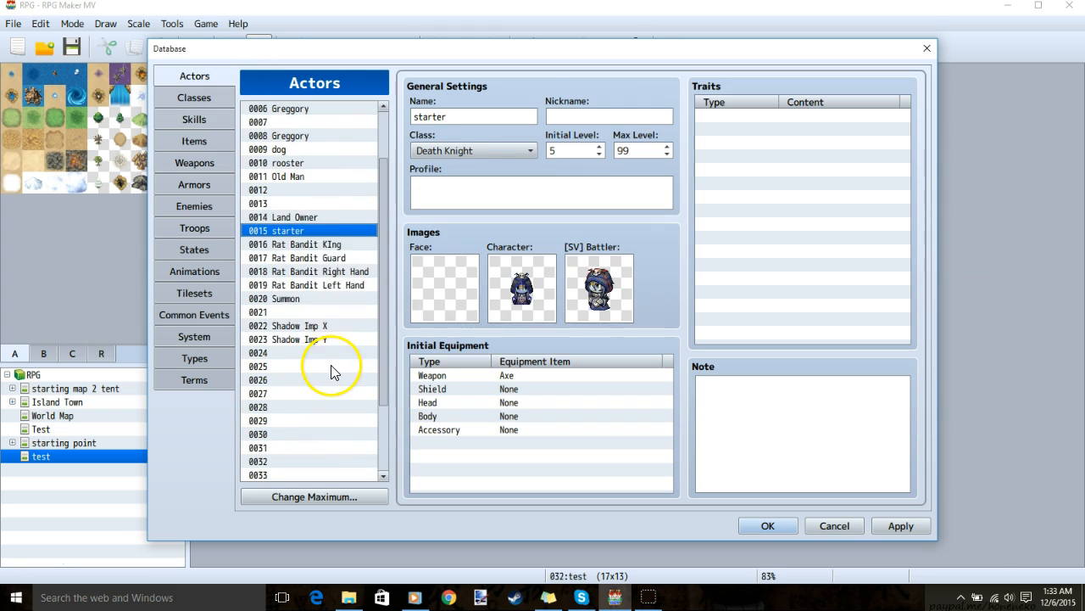
pyautogui.scroll(-2, 331, 371)
pyautogui.click(322, 230)
pyautogui.click(308, 231)
pyautogui.click(312, 245)
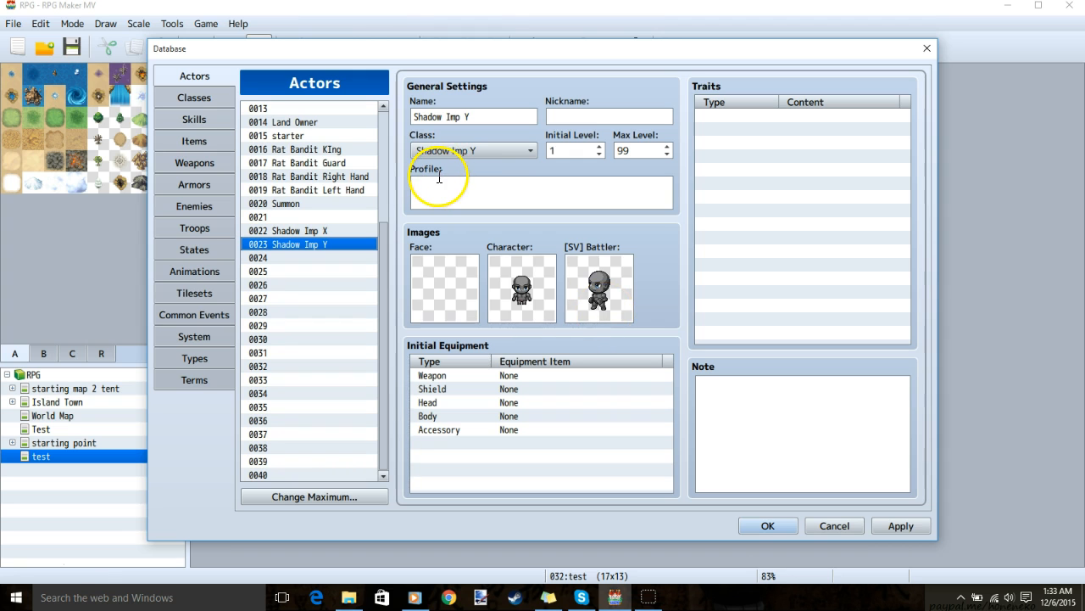
pyautogui.click(199, 97)
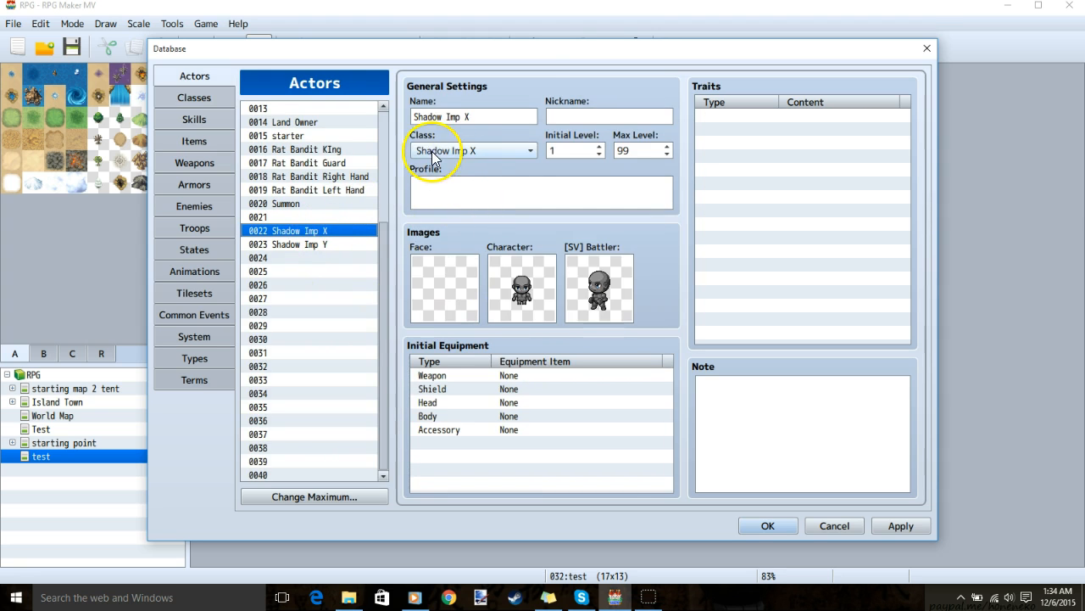
# Compare the Imps Sacrafice and Share The Vitality skills, including their damage formulas and custom HP cost notes
pyautogui.click(206, 116)
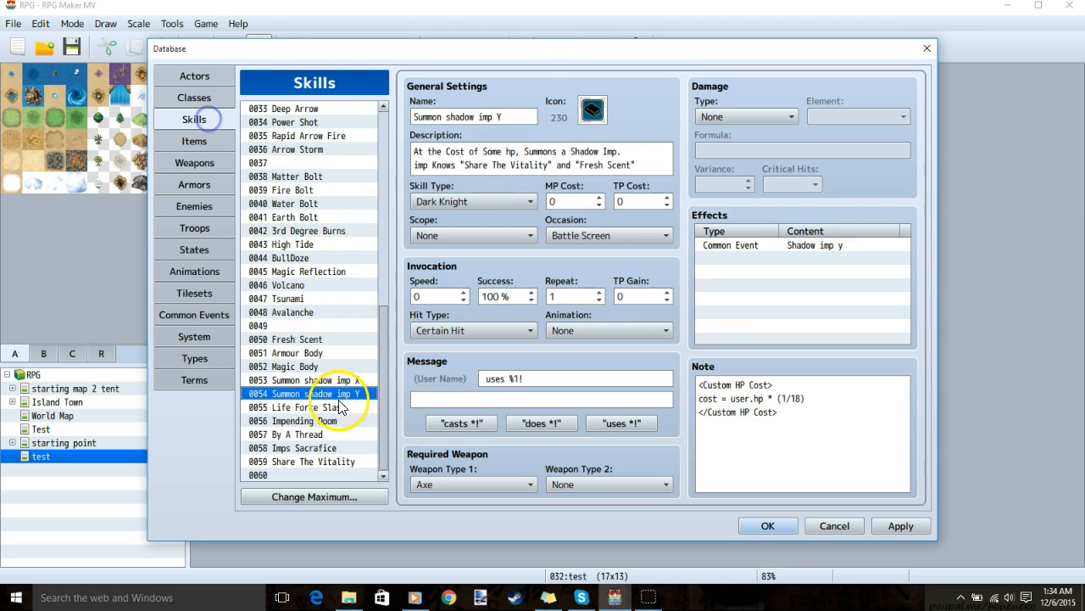
pyautogui.click(310, 448)
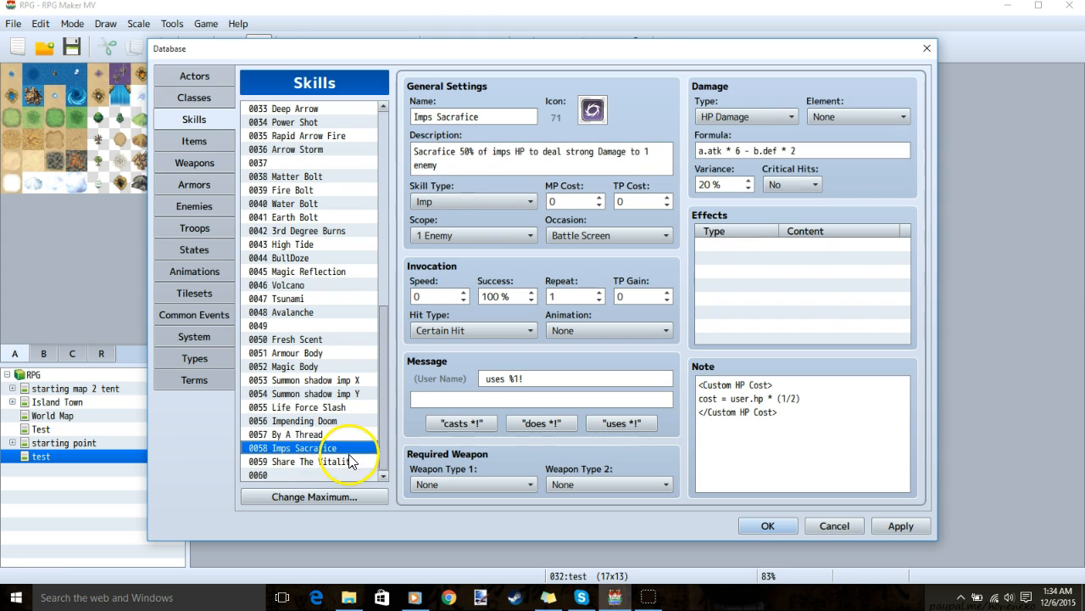
pyautogui.click(346, 462)
pyautogui.click(340, 447)
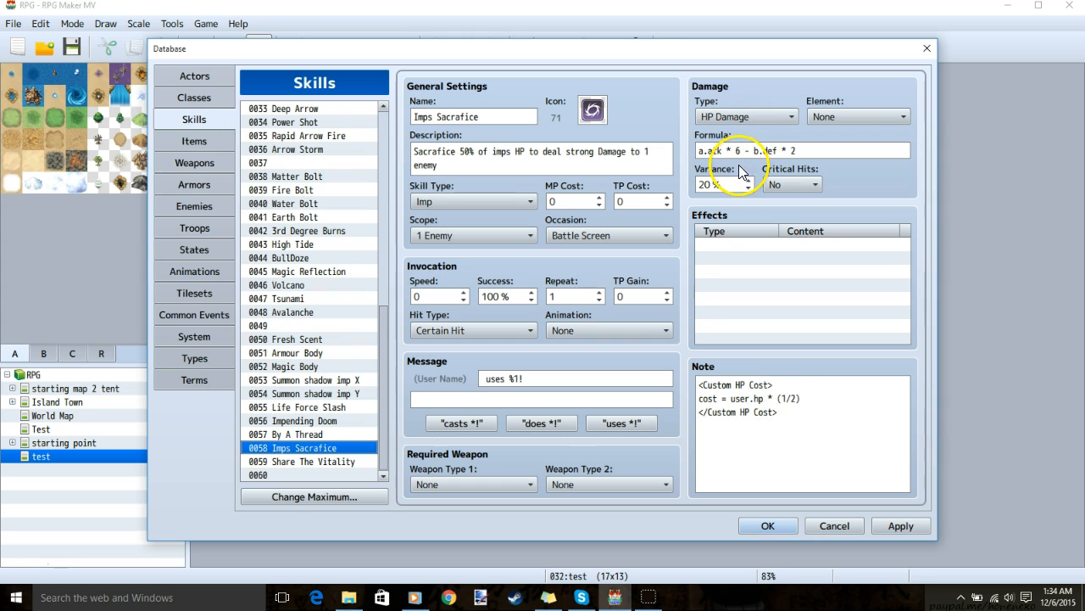
pyautogui.click(314, 461)
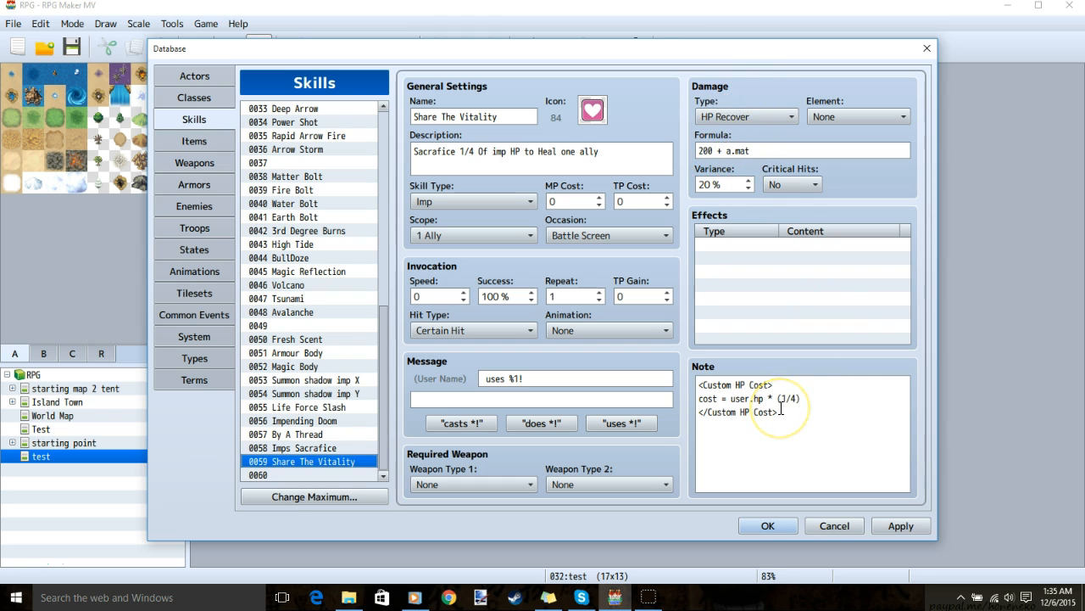
pyautogui.click(318, 448)
pyautogui.click(322, 464)
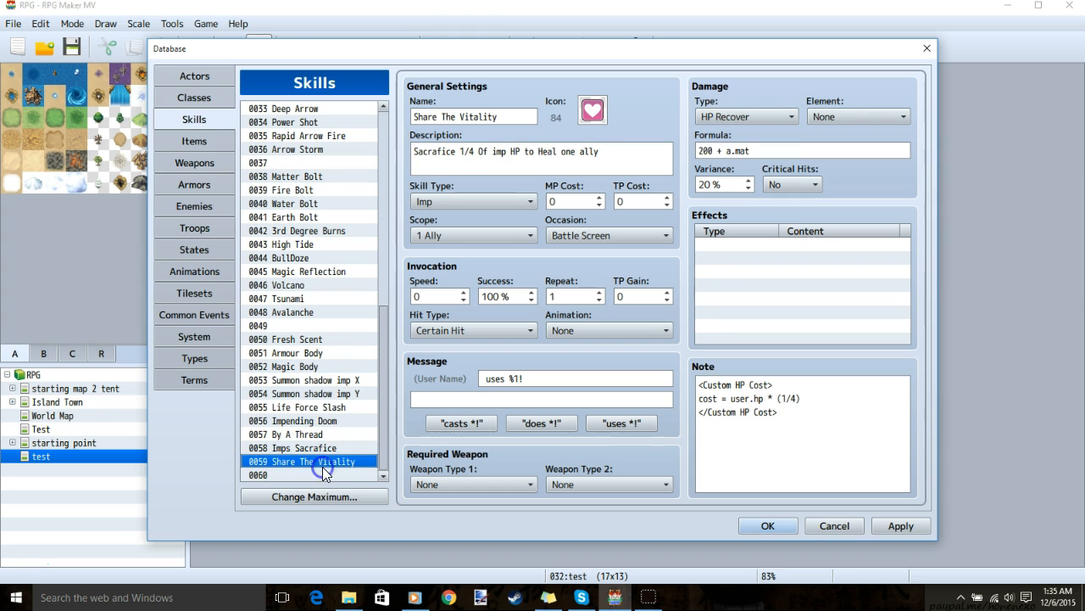
# Compare the contents of the Shadow imp x and Shadow imp y common events
pyautogui.click(206, 314)
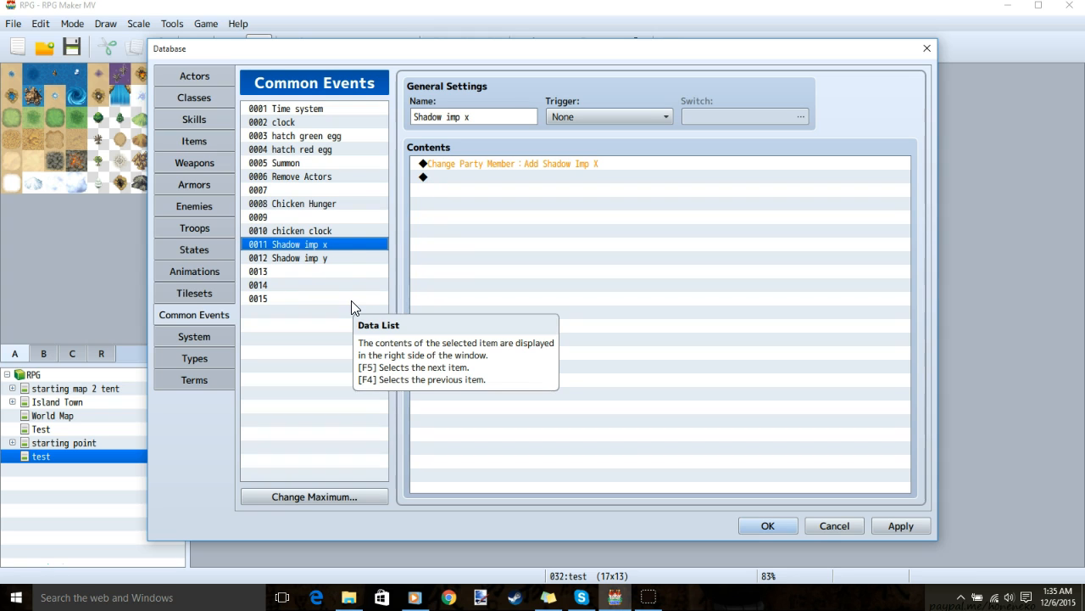
pyautogui.click(321, 260)
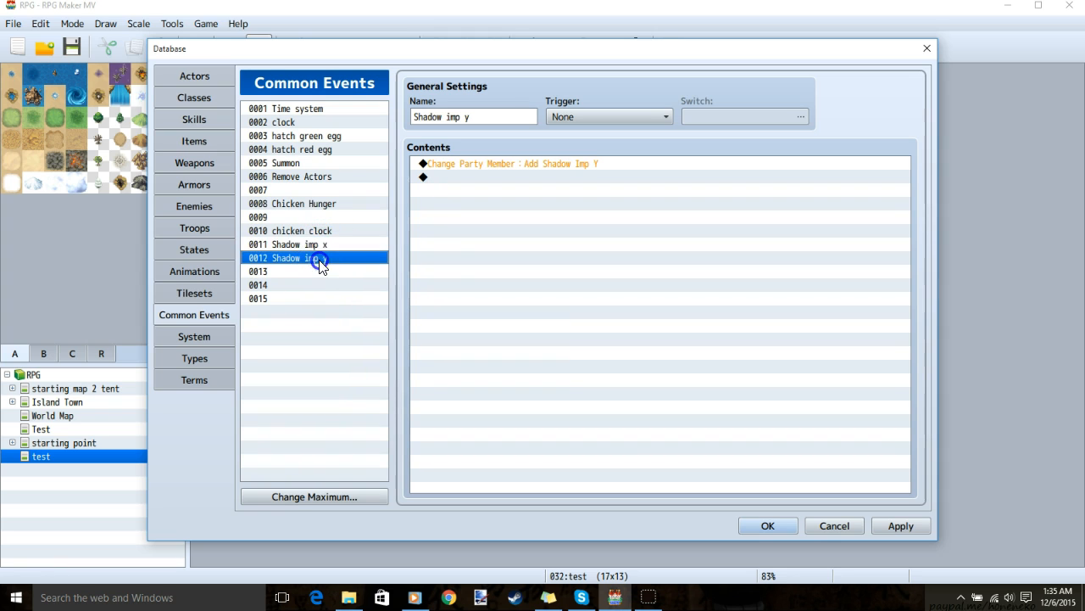
pyautogui.click(334, 265)
pyautogui.click(332, 246)
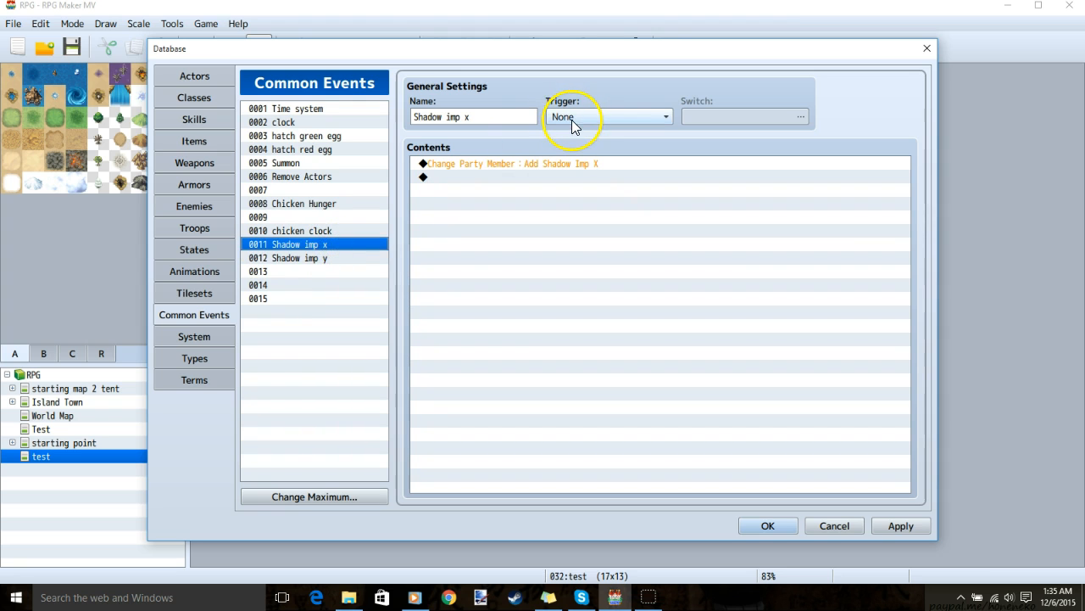
# View the Change Party Member options from the Shadow imp x event without adding a command, and return to Shadow imp y
pyautogui.doubleClick(488, 175)
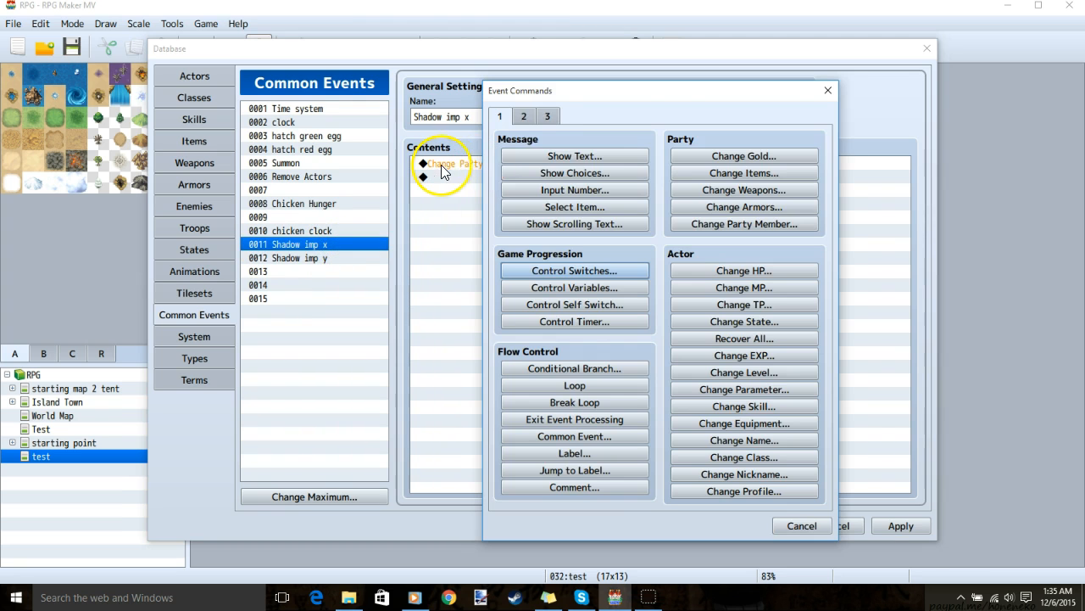
pyautogui.click(736, 224)
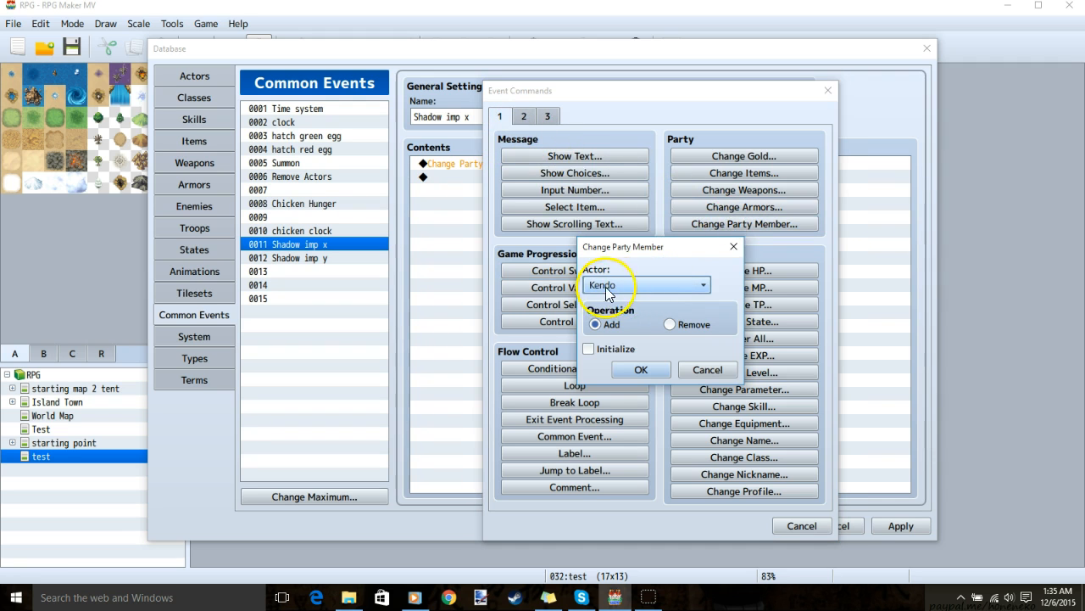
pyautogui.click(699, 373)
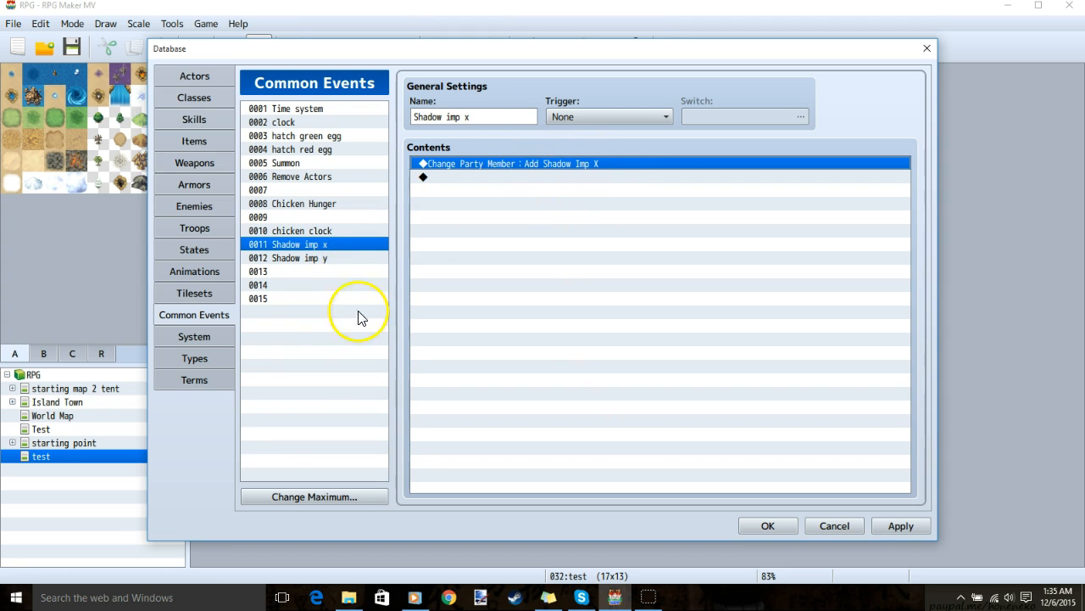
pyautogui.click(322, 259)
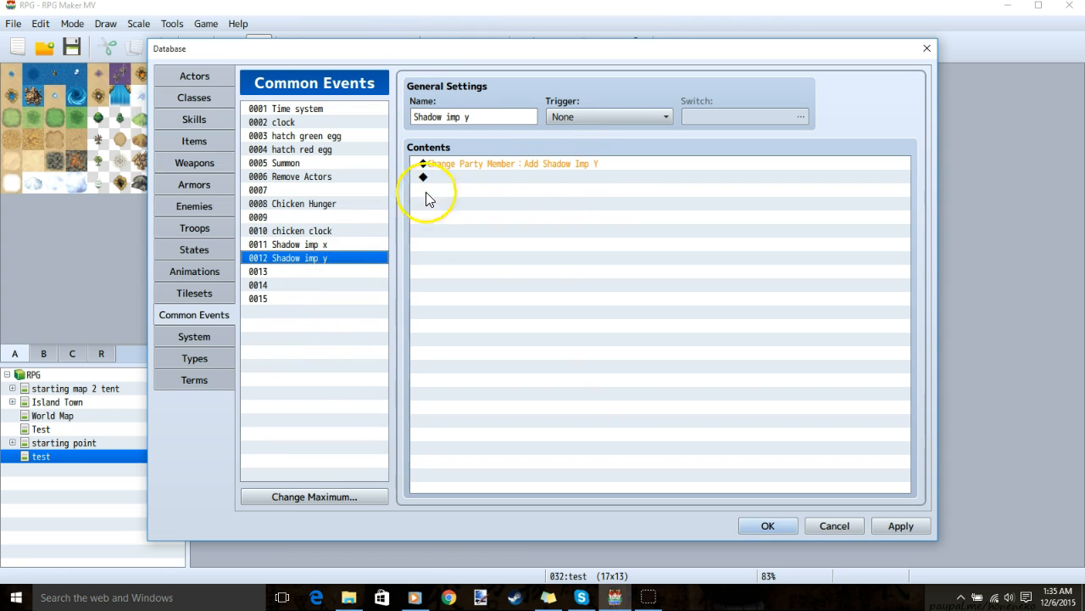
# Examine the Remove Actors common event and view the Change Party Member options without adding a command
pyautogui.click(302, 176)
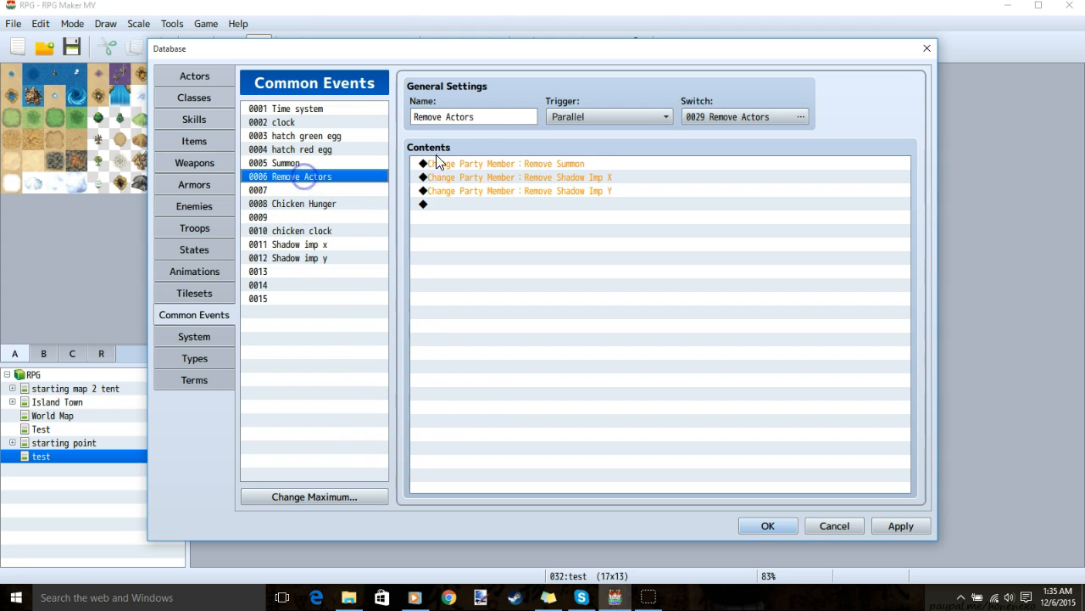
pyautogui.click(577, 121)
pyautogui.doubleClick(559, 179)
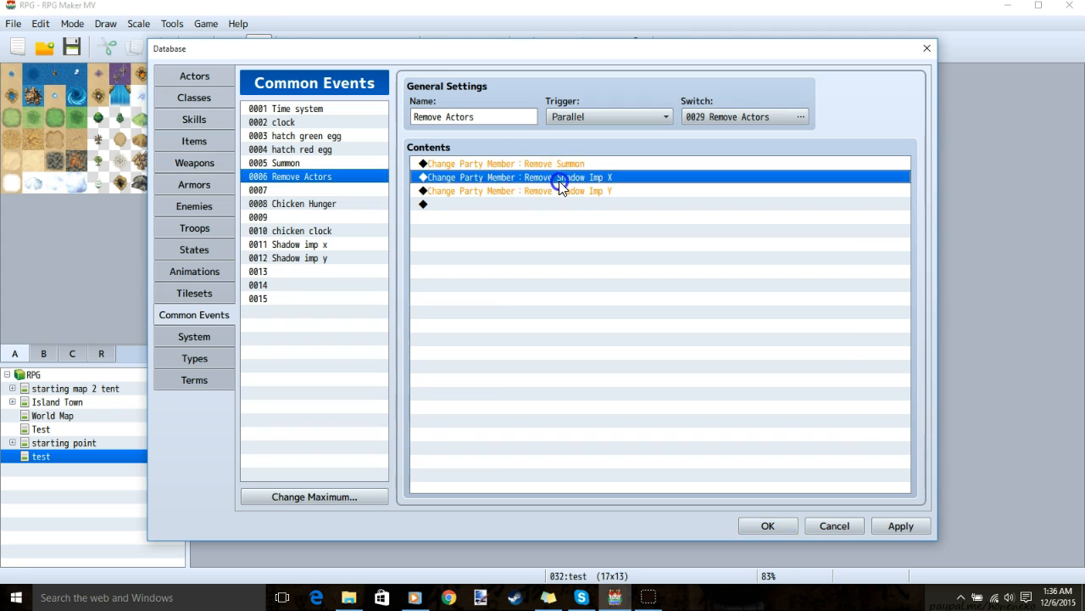
pyautogui.click(746, 223)
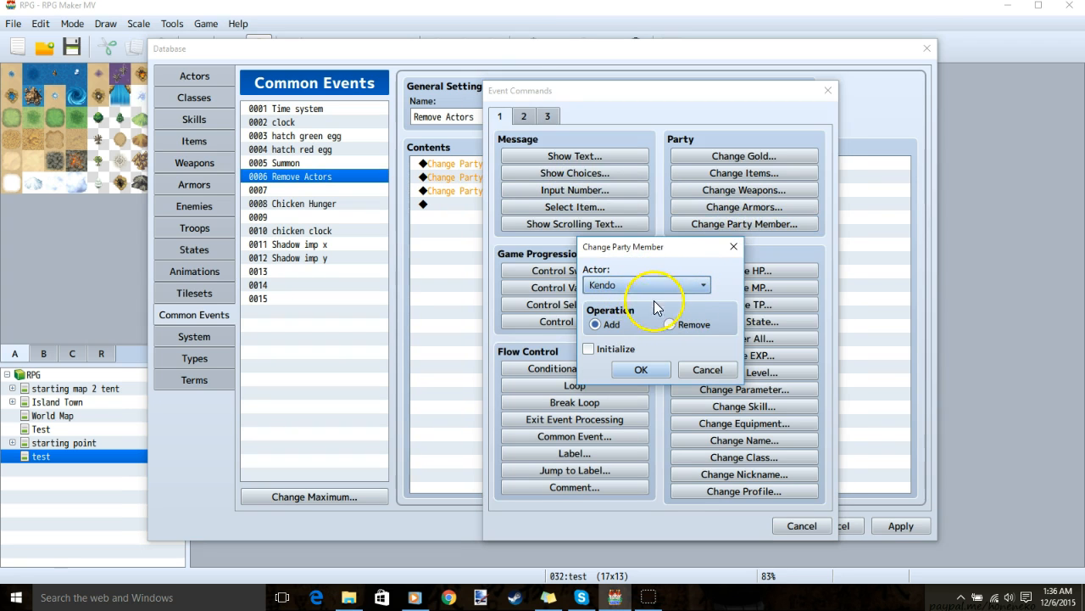
pyautogui.click(710, 372)
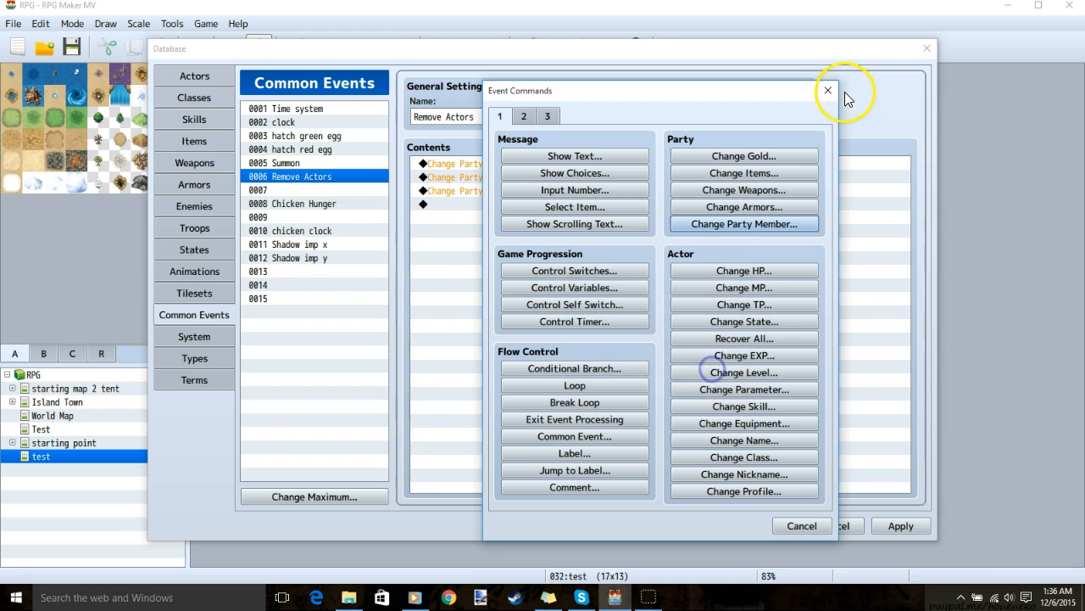
pyautogui.click(832, 92)
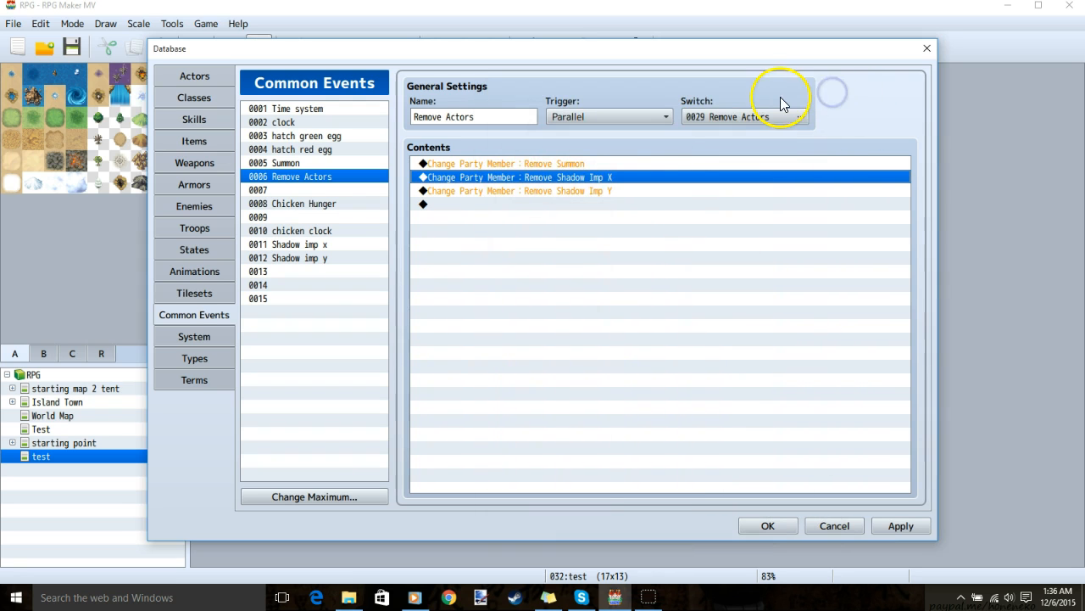
# Review the removal commands for Summon and Shadow Imp X, and apply and close the database
pyautogui.click(611, 165)
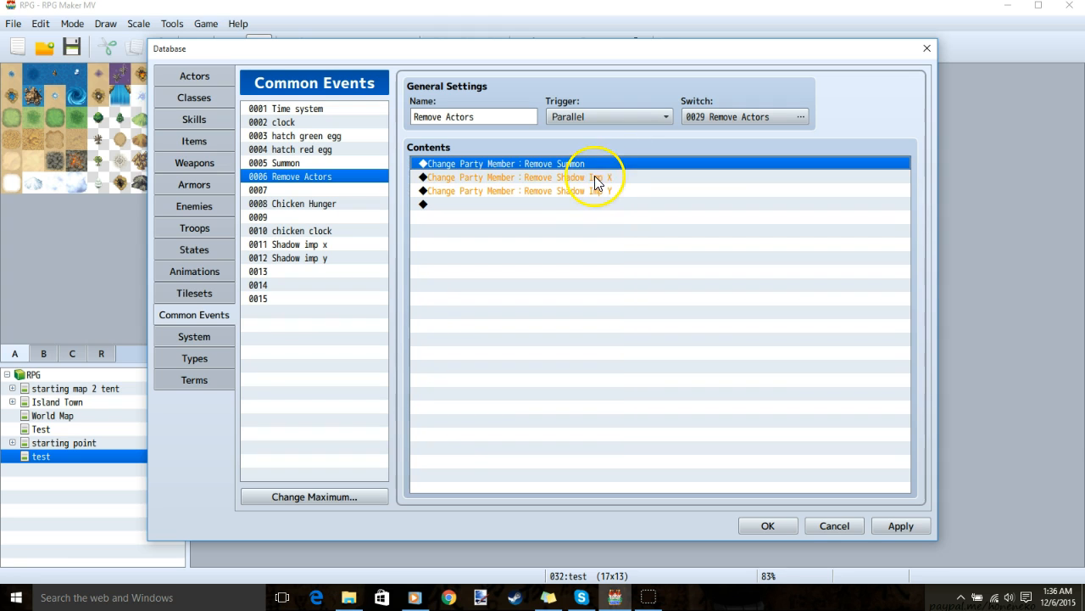
pyautogui.click(586, 179)
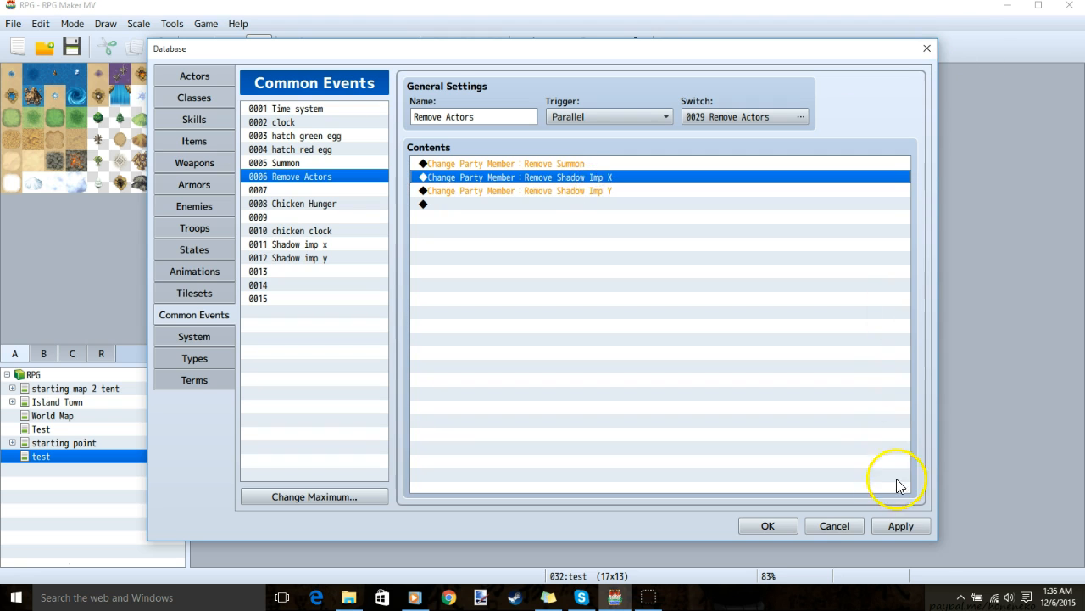
pyautogui.click(900, 527)
pyautogui.click(767, 524)
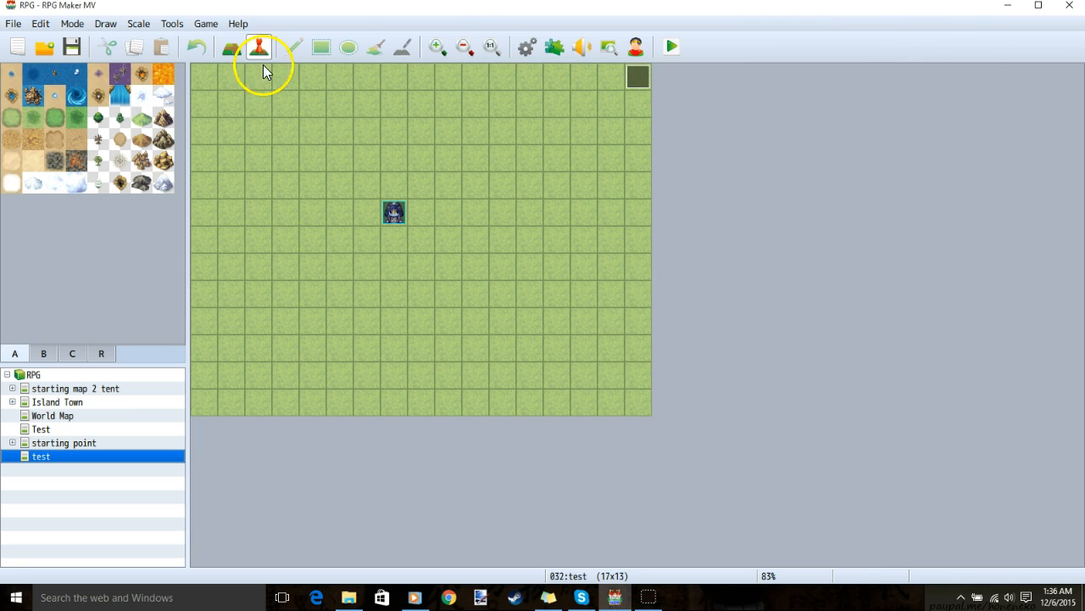
# Inspect the parallel event in the test map's upper-right corner, including its Remove Actors switch command
pyautogui.doubleClick(640, 77)
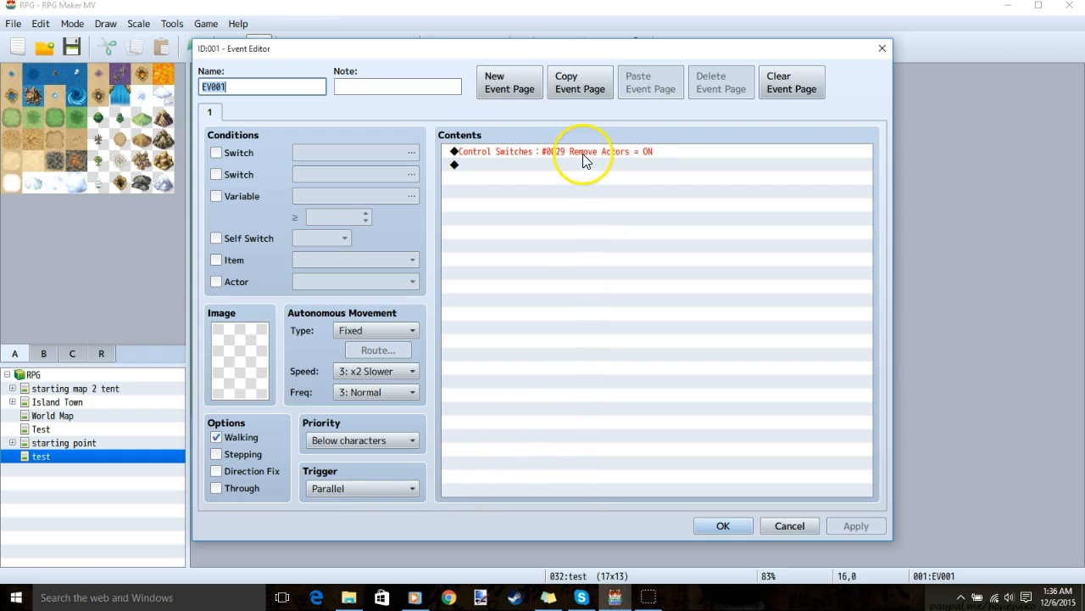
pyautogui.press('Escape')
pyautogui.doubleClick(638, 77)
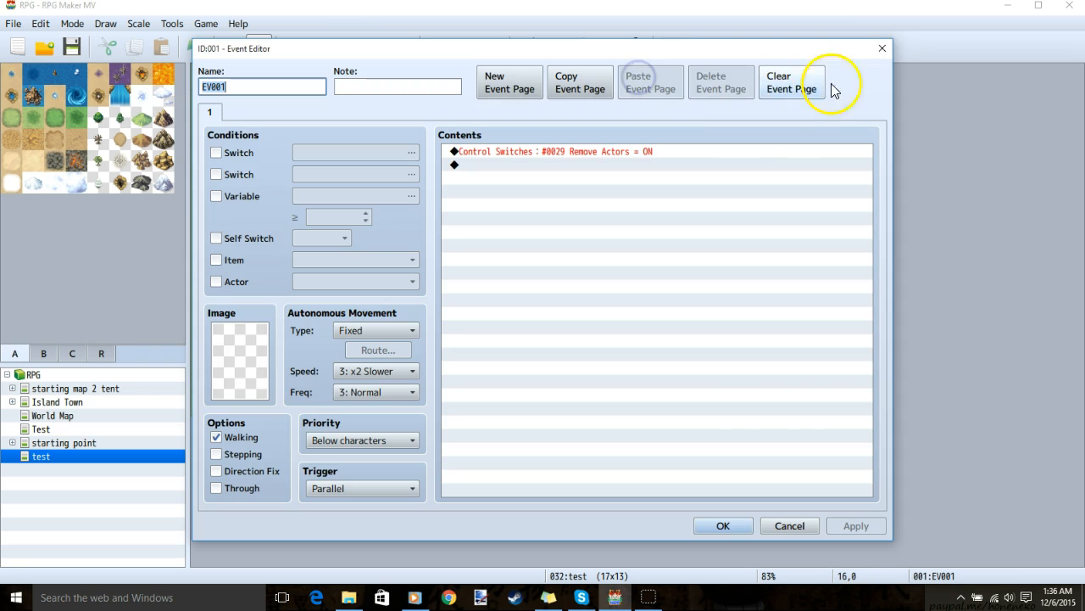
pyautogui.click(882, 48)
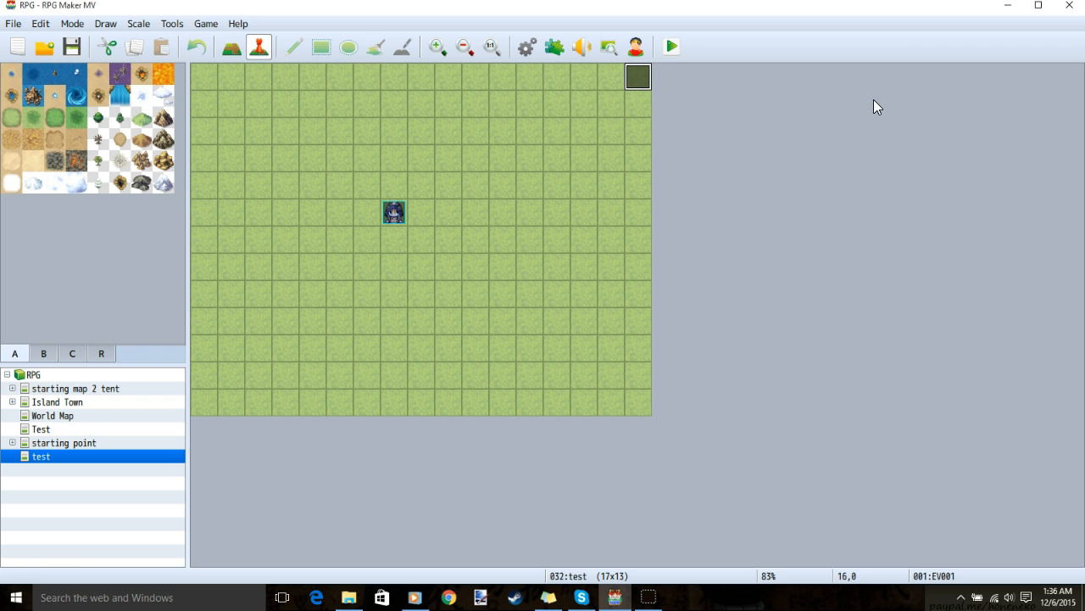
# Reopen the database and examine the Summon shadow imp X skill and its Common Event effect
pyautogui.click(527, 47)
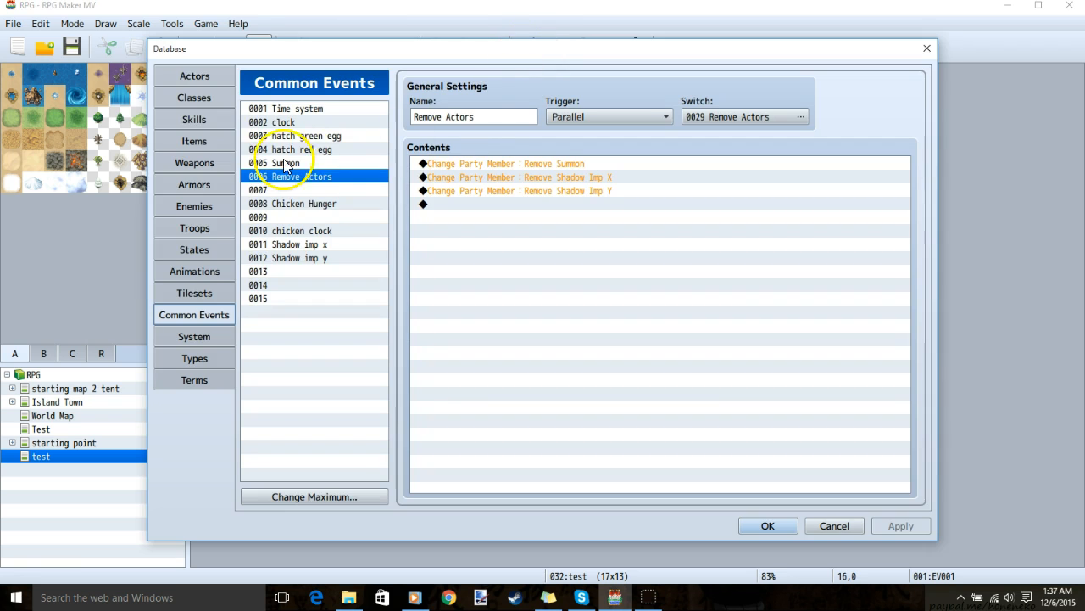
pyautogui.click(209, 119)
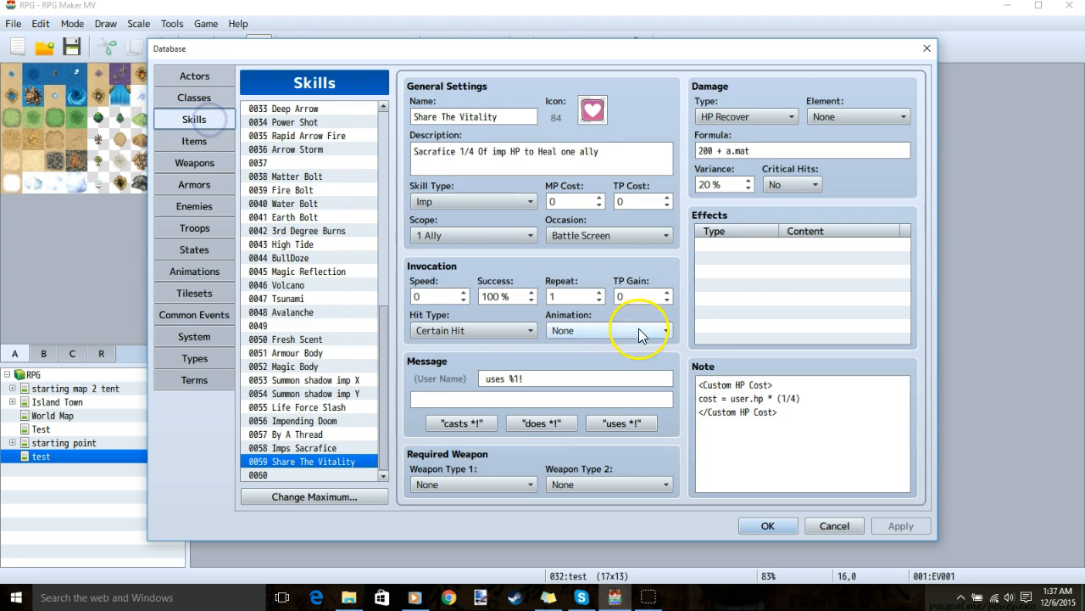
pyautogui.click(339, 381)
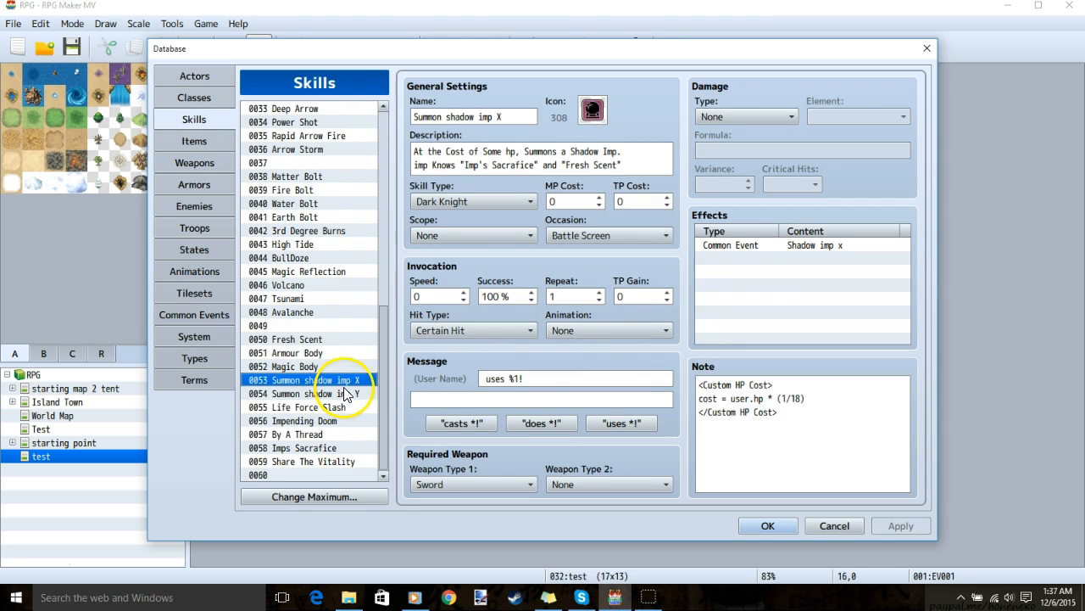
pyautogui.doubleClick(743, 244)
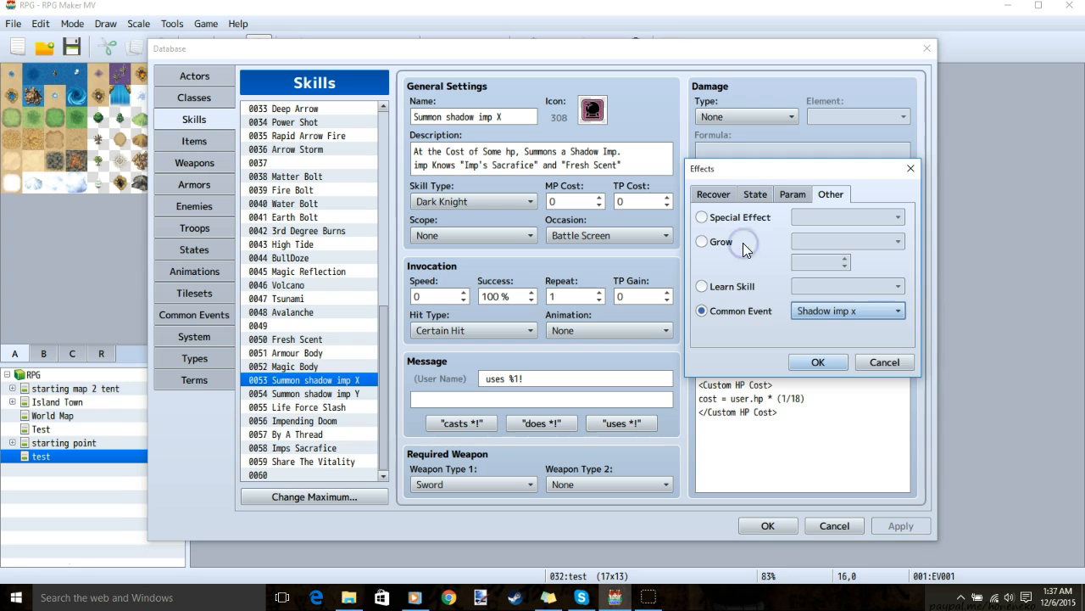
pyautogui.click(831, 196)
pyautogui.click(919, 173)
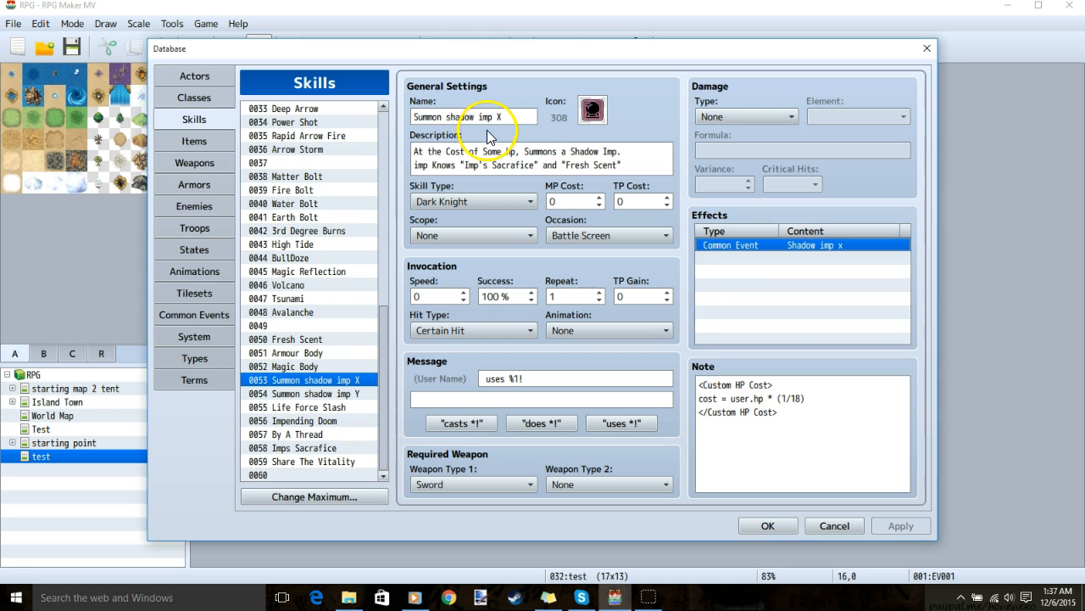
# Review the Summon shadow imp Y, Life Force Slash and Impending Doom skills with their costs and formulas
pyautogui.click(335, 395)
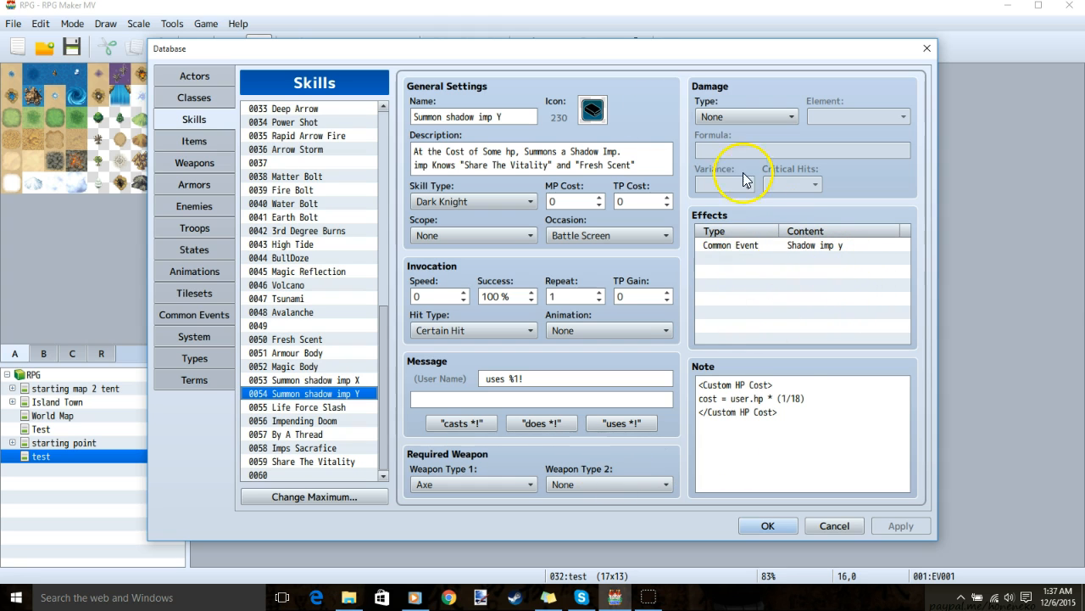
pyautogui.click(325, 409)
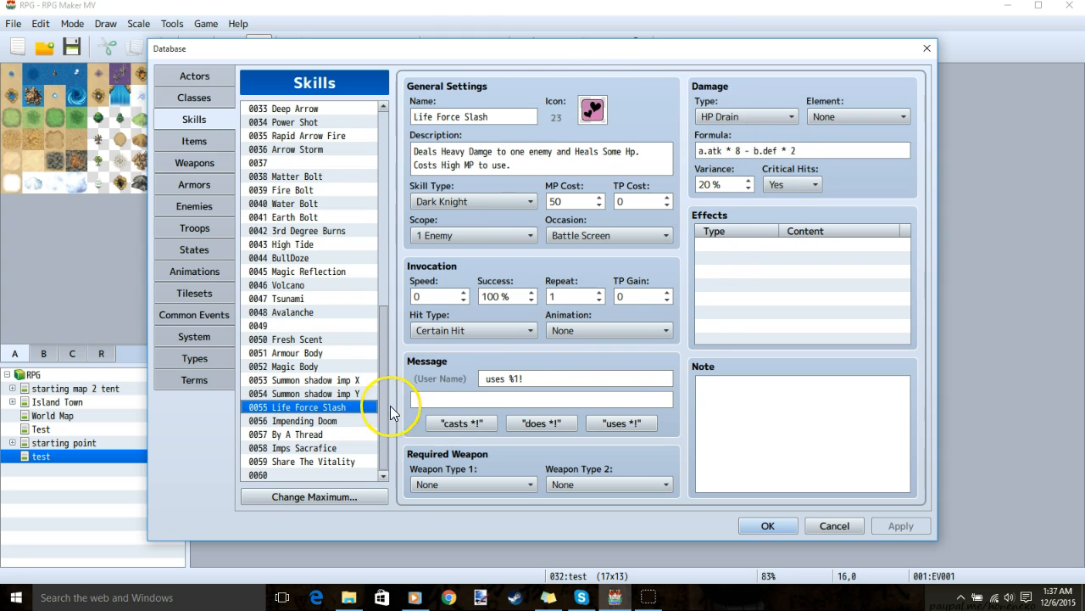
pyautogui.click(327, 420)
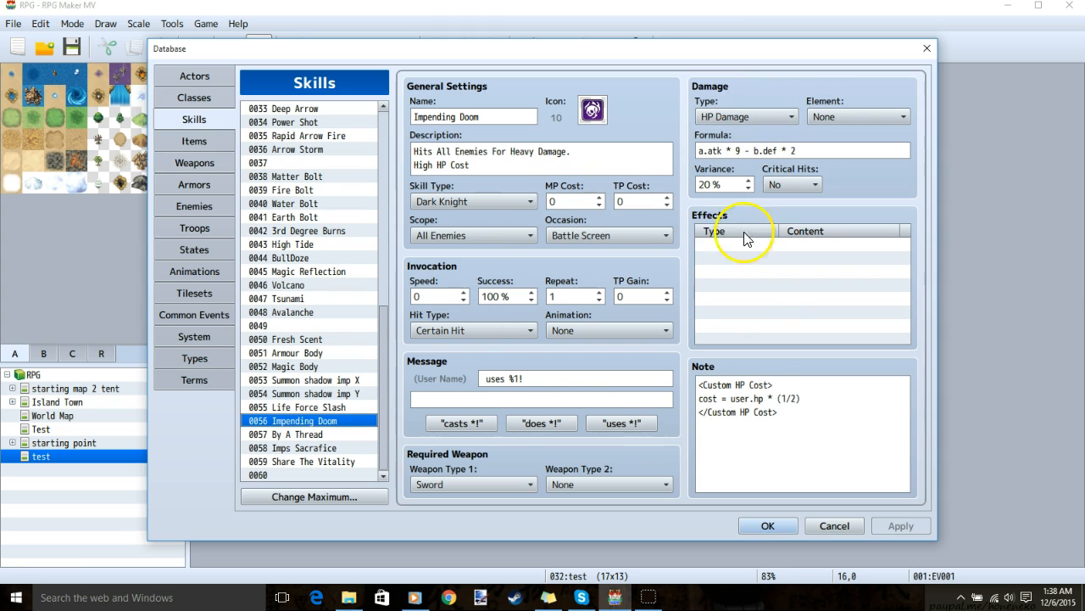
# Examine the By A Thread skill, its custom HP cost note and its Add State effect
pyautogui.click(322, 435)
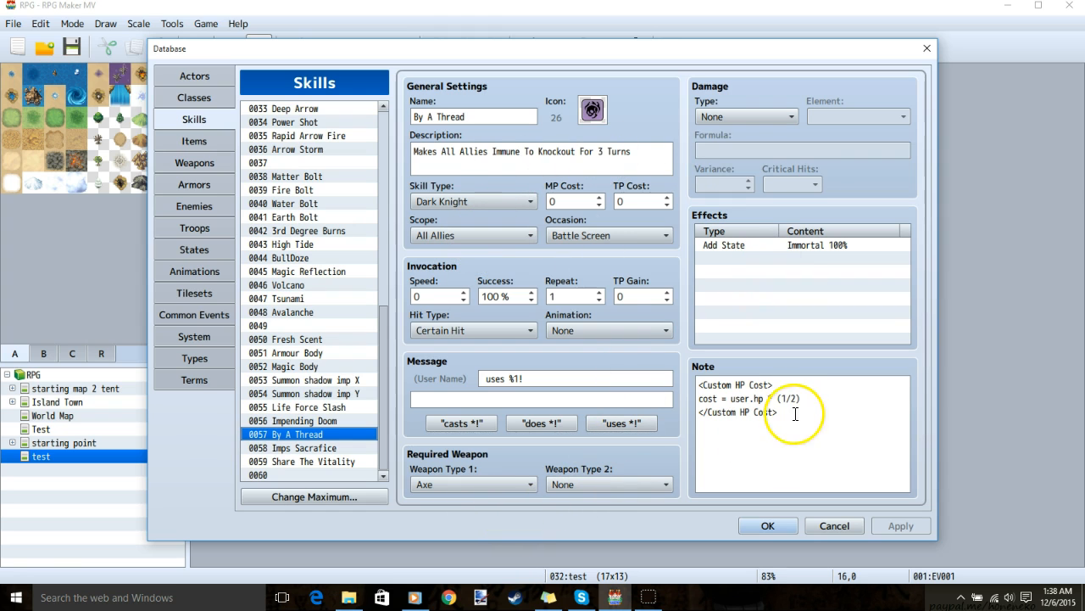
pyautogui.doubleClick(738, 244)
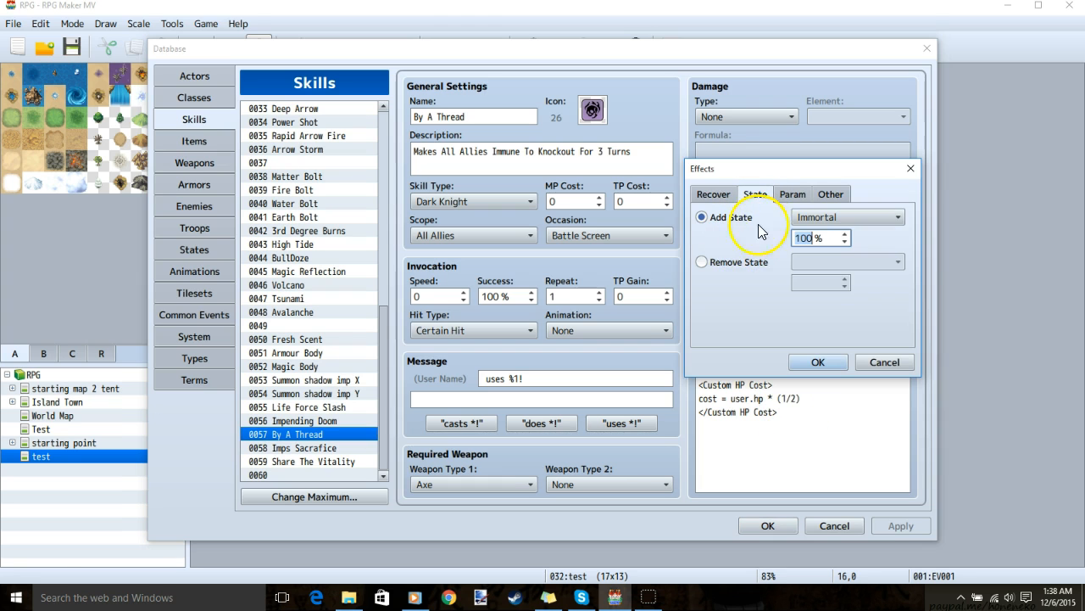
pyautogui.click(884, 362)
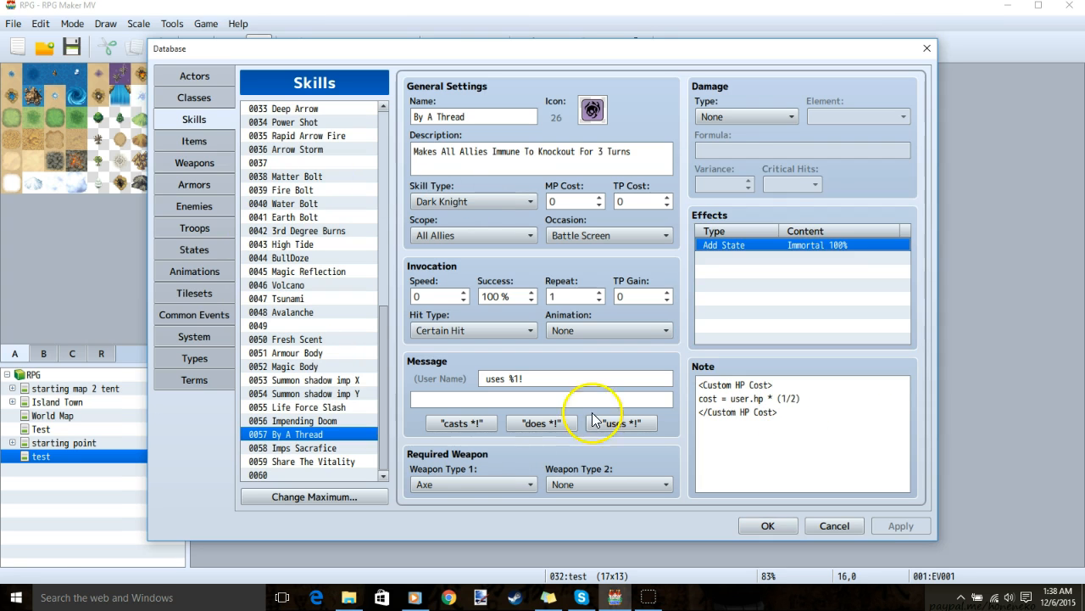
# Inspect the Death Knight class's Add Skill Type trait, keeping Dark Knight as the skill type
pyautogui.click(206, 100)
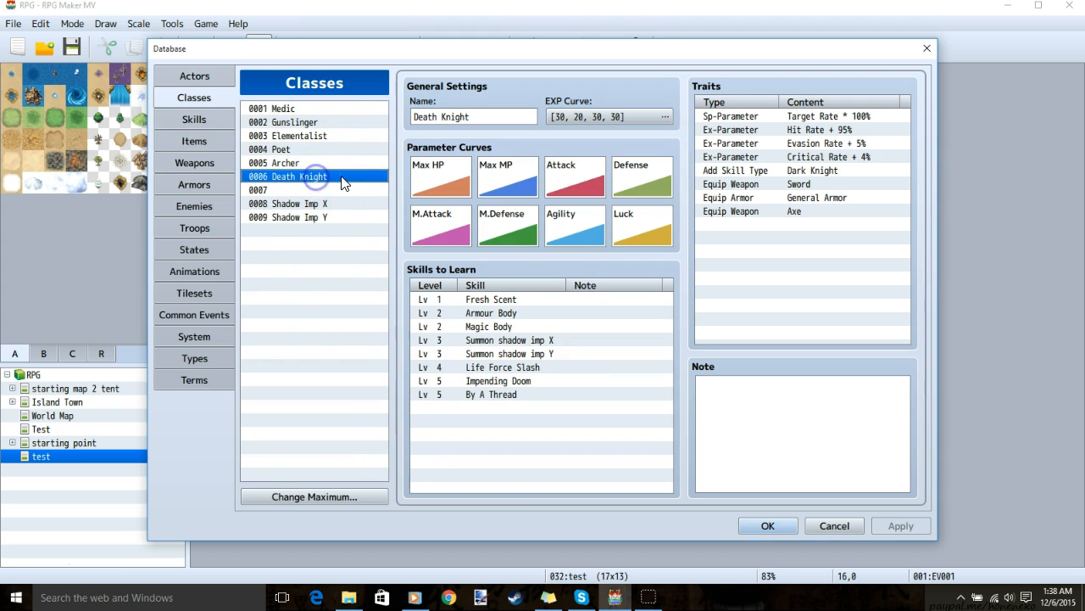
pyautogui.rightClick(794, 174)
pyautogui.click(810, 179)
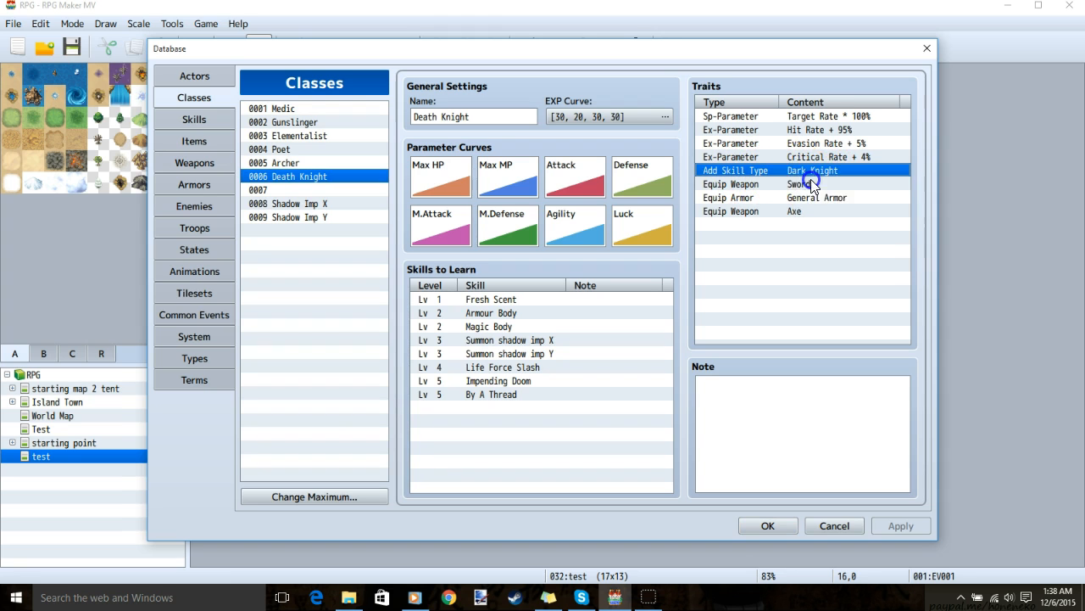
pyautogui.click(809, 144)
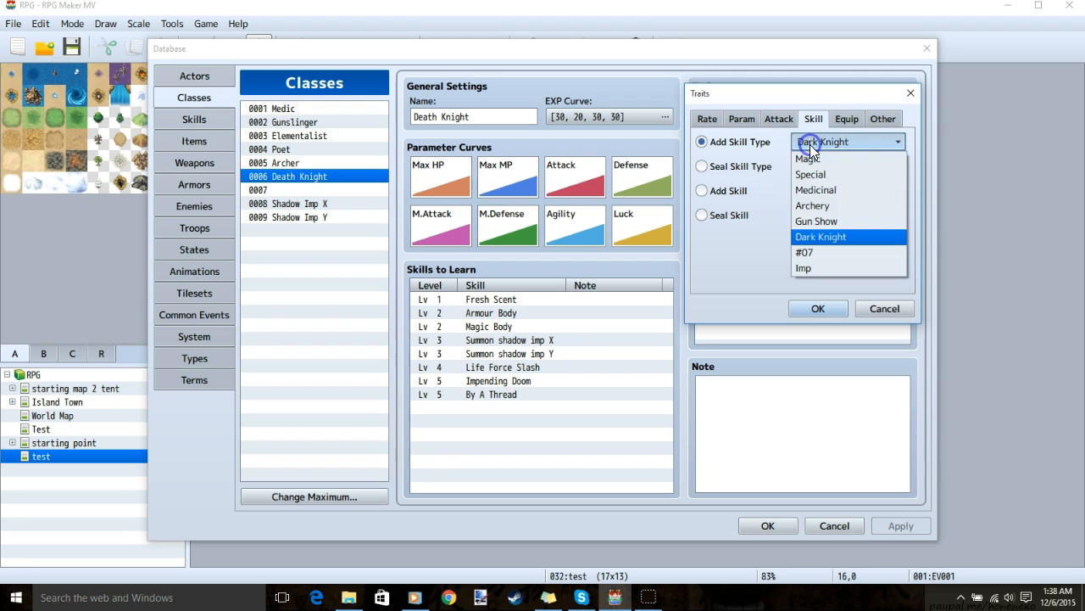
pyautogui.click(823, 237)
pyautogui.click(818, 307)
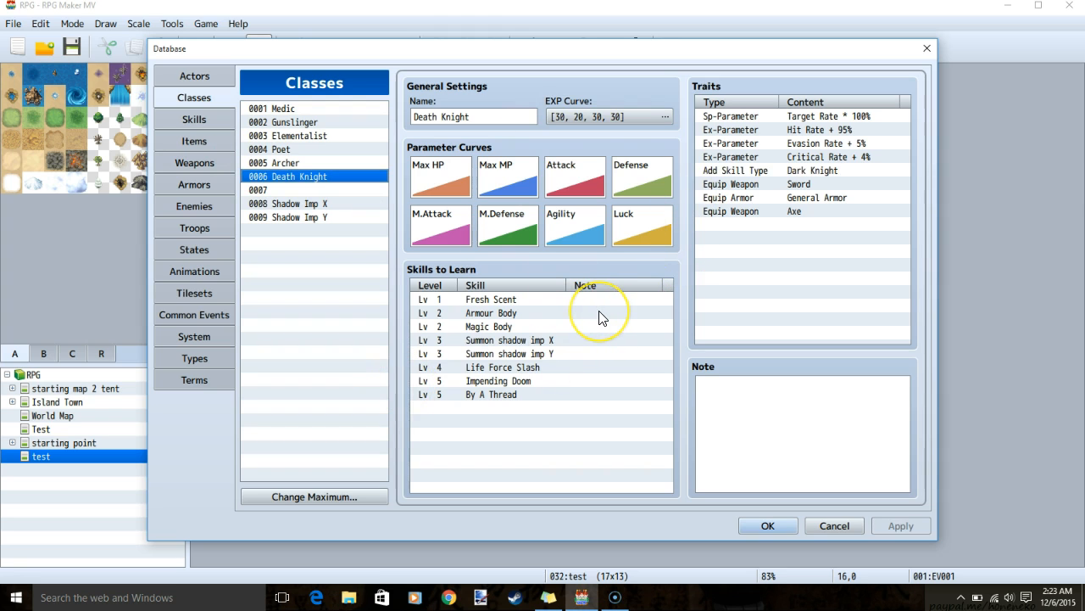
# Compare the Shadow Imp X and Shadow Imp Y classes, checking Shadow Imp X's Dark Knight skill type trait
pyautogui.click(288, 207)
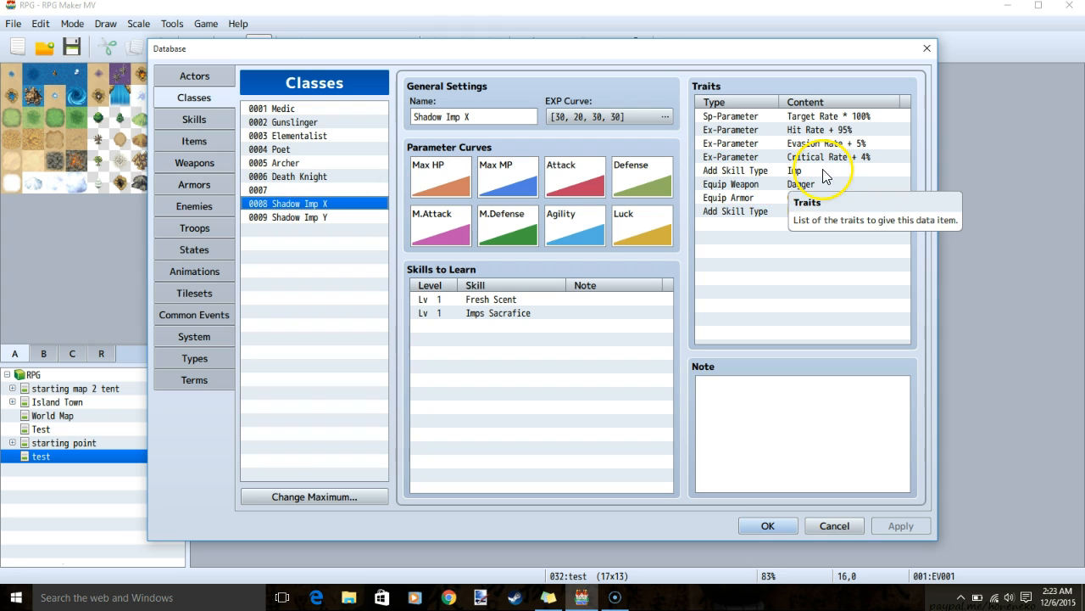
pyautogui.click(758, 213)
pyautogui.doubleClick(758, 213)
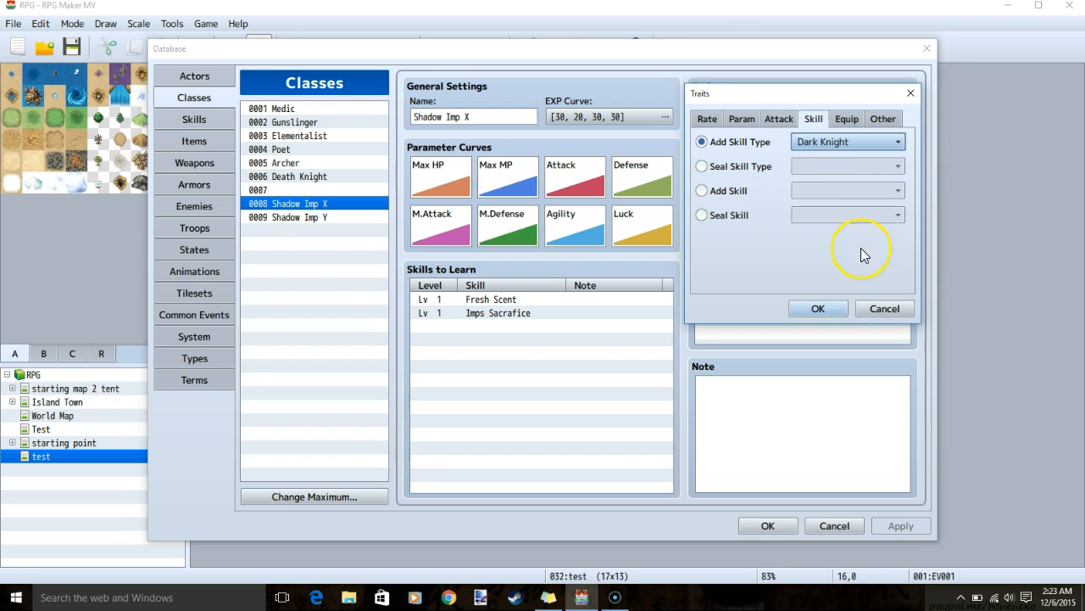
pyautogui.click(911, 93)
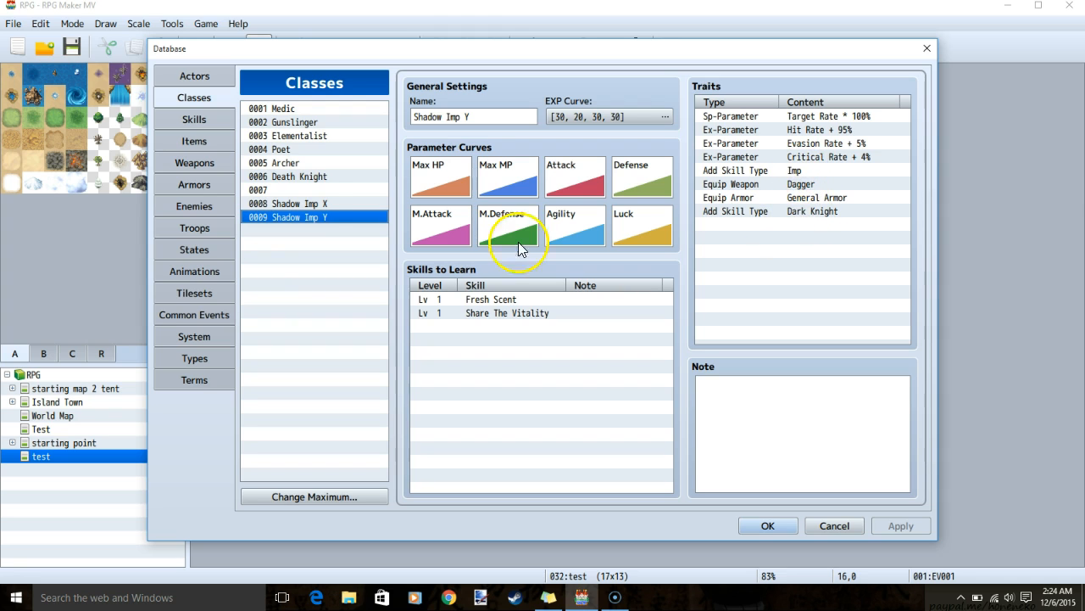
pyautogui.click(310, 205)
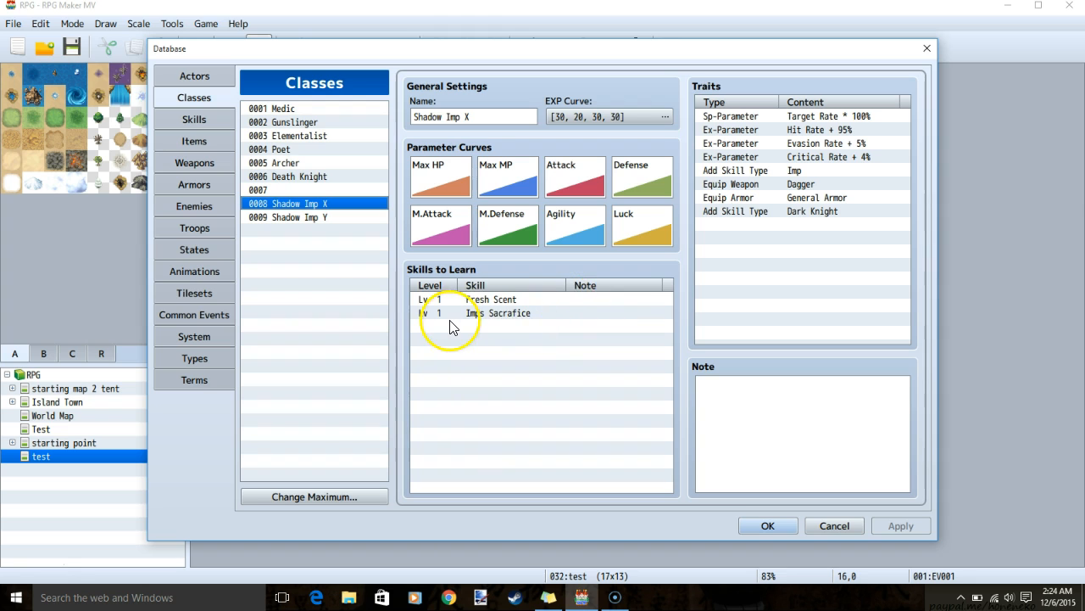
pyautogui.click(316, 218)
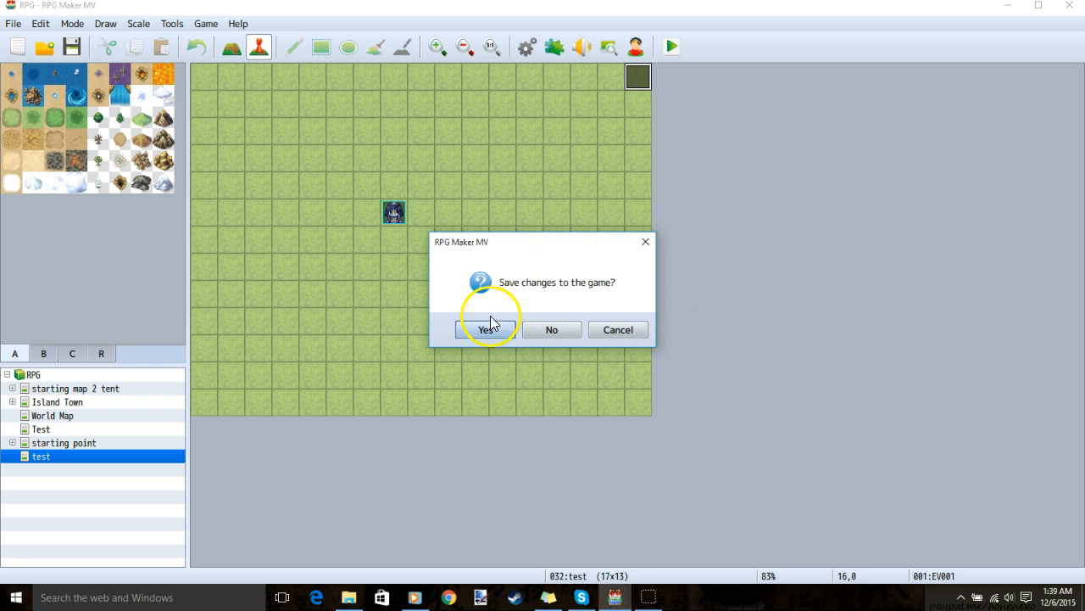
# Save the game changes for a playtest and enter a battle with Shadow Imp X summoned
pyautogui.click(485, 332)
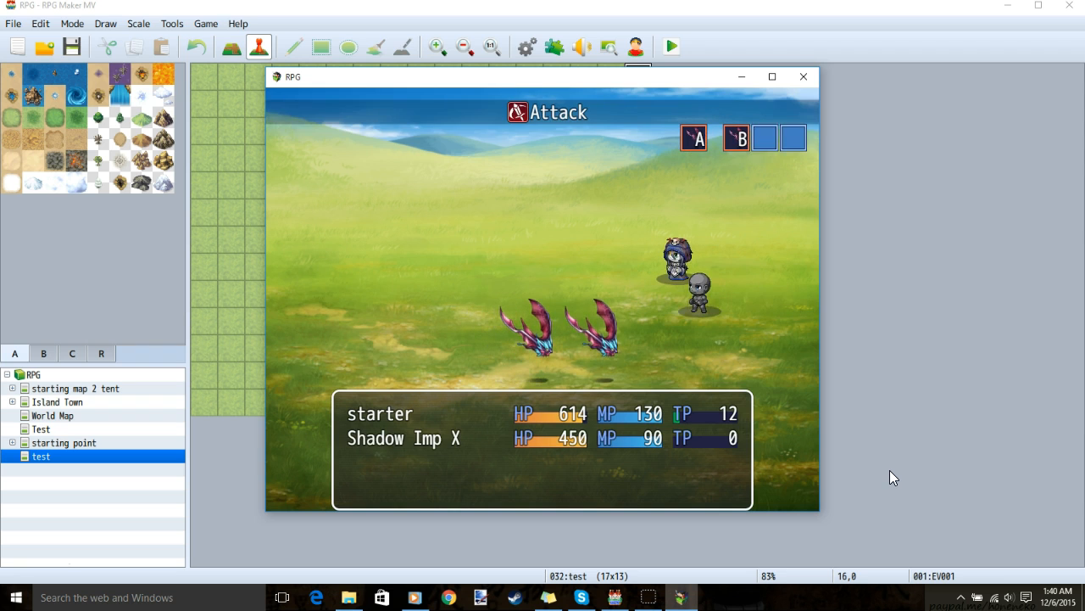
pyautogui.press('Down')
pyautogui.press('Up')
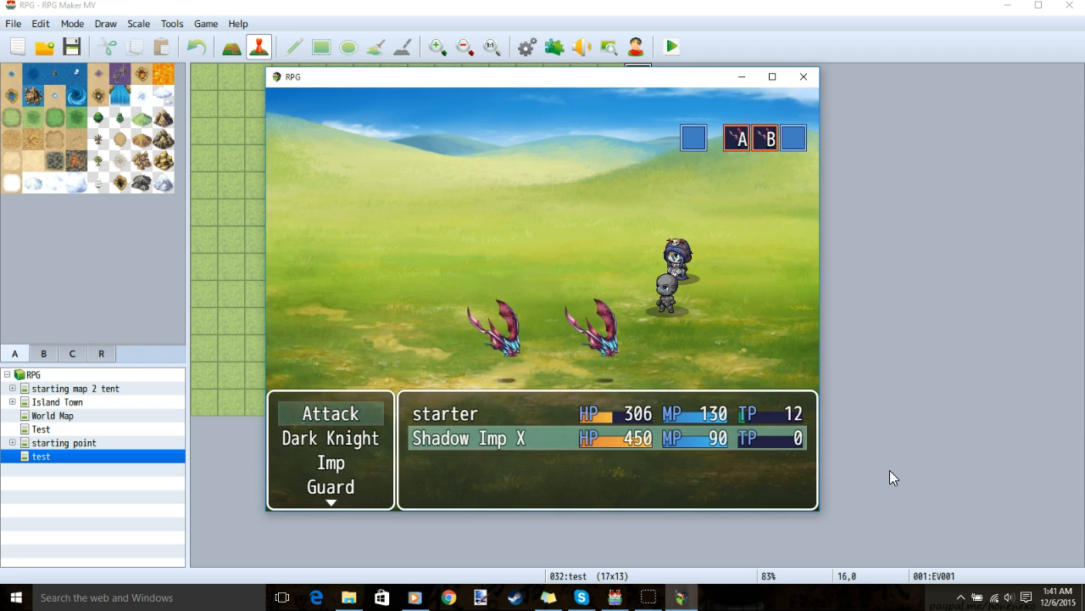
# View Shadow Imp X's Imp skill list in battle and return to its command menu
pyautogui.press('Down')
pyautogui.press('Down')
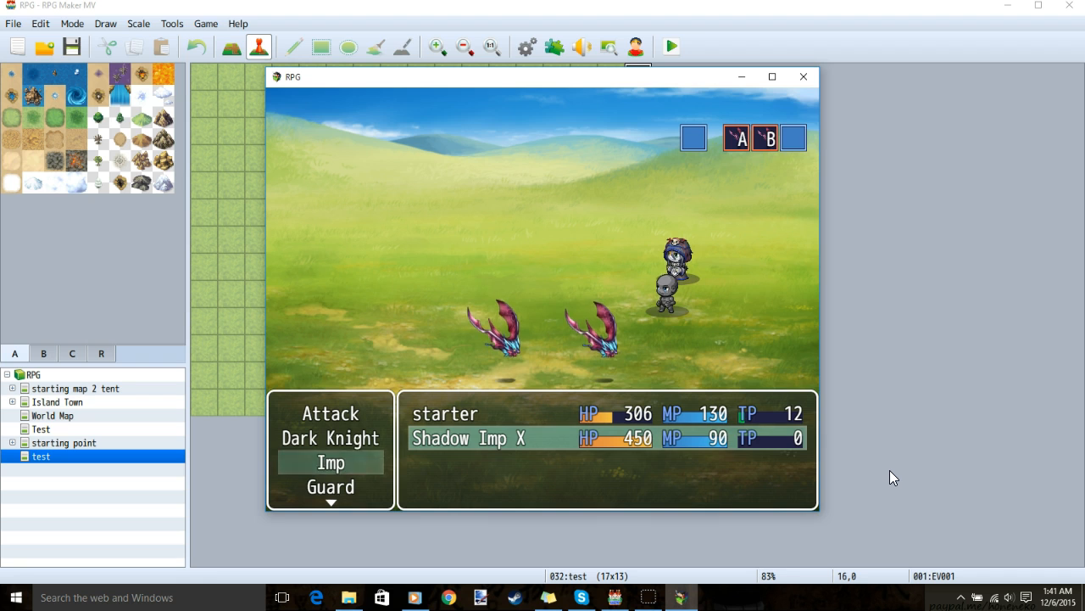
pyautogui.press('Return')
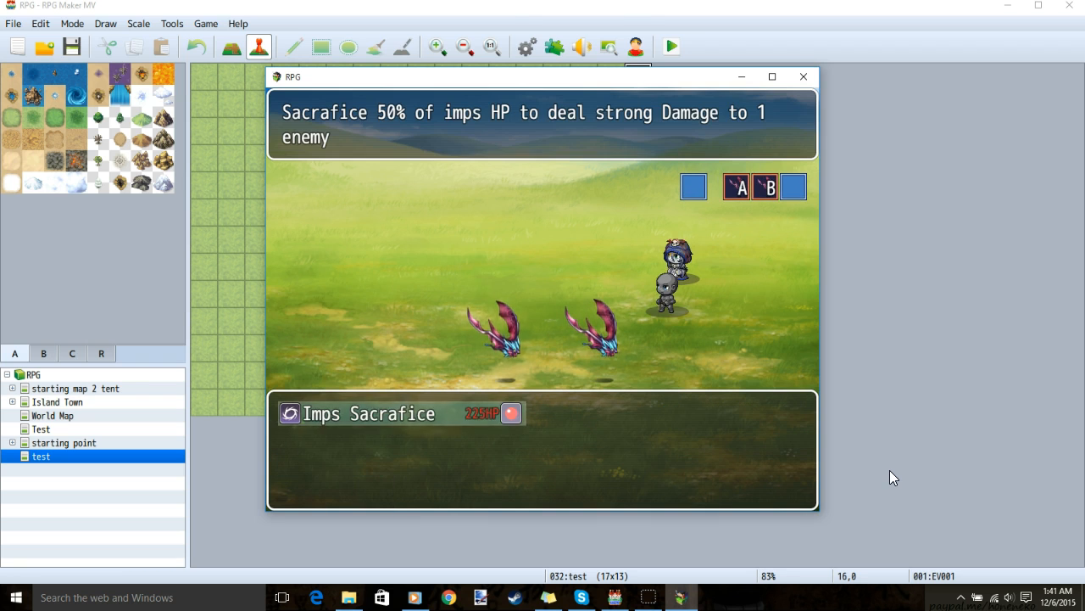
pyautogui.press('Escape')
# View Shadow Imp X's Dark Knight skill list in battle and close the playtest
pyautogui.press('Up')
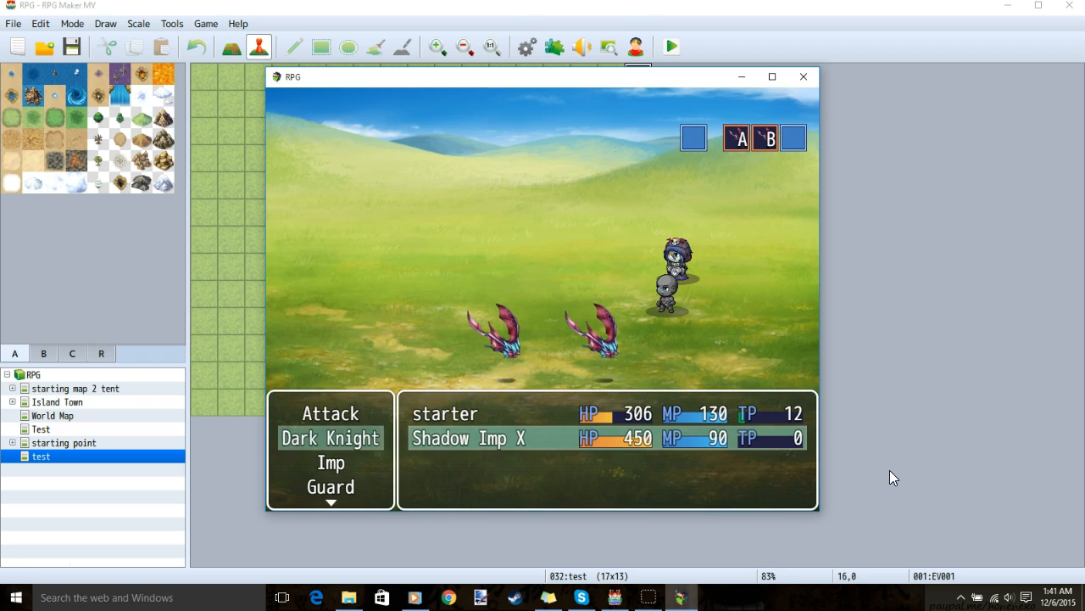
pyautogui.press('Return')
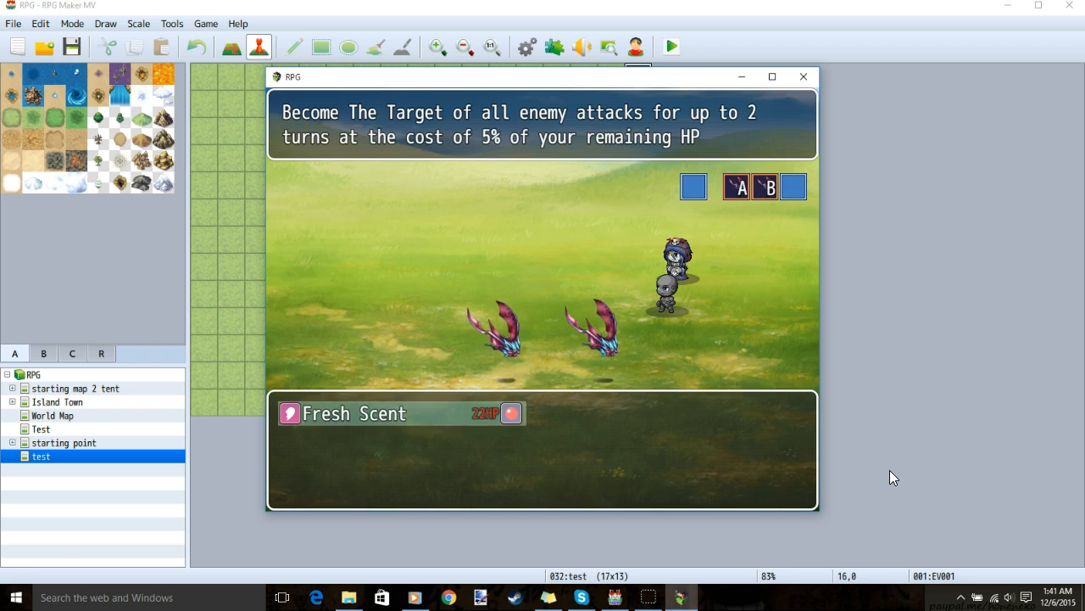
pyautogui.click(806, 77)
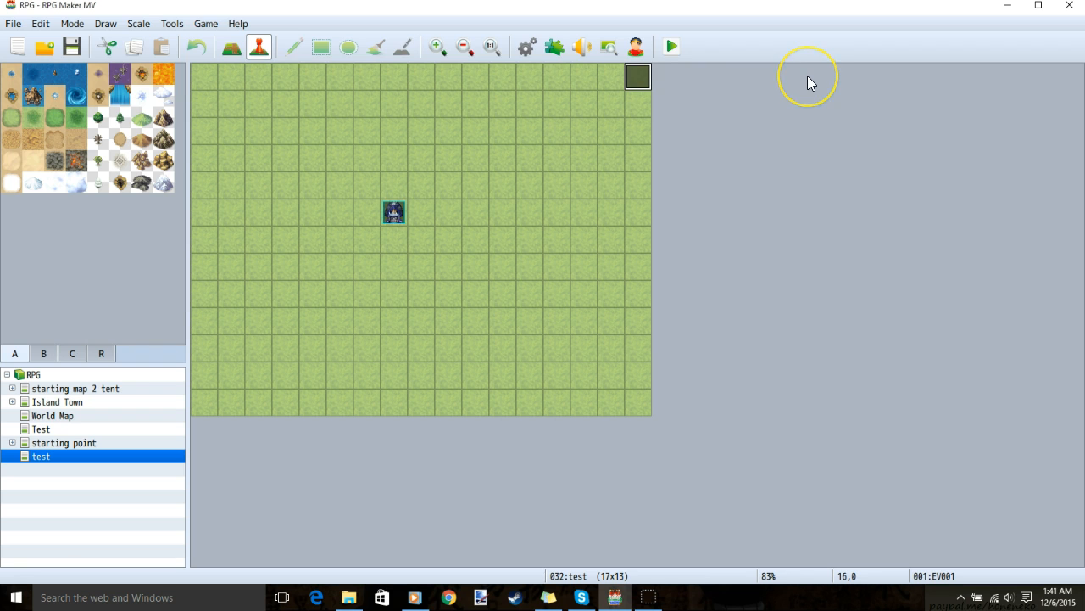